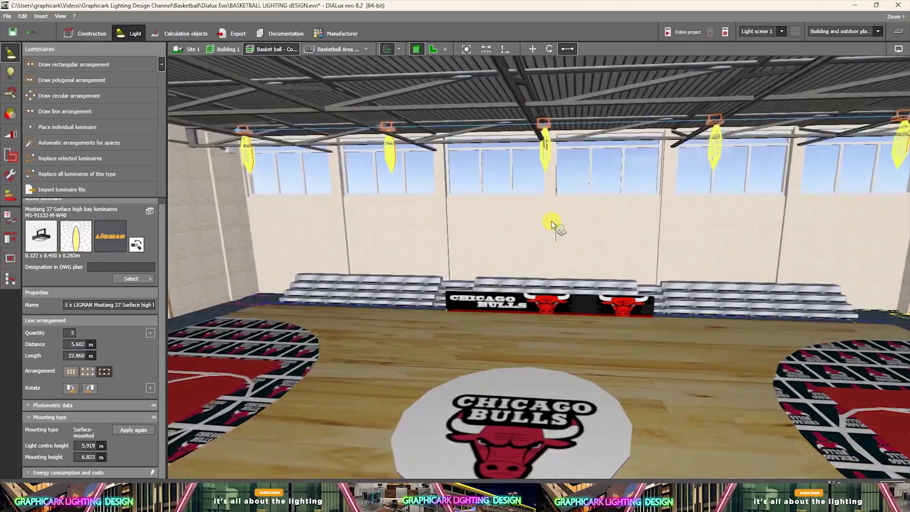
Step: Examine the basketball hall in 3D, including the court, stands, scoreboard, wall graphics and ceiling-mounted luminaires
{"action": "scroll", "coordinate": [490, 109], "scroll_direction": "up", "scroll_amount": 5}
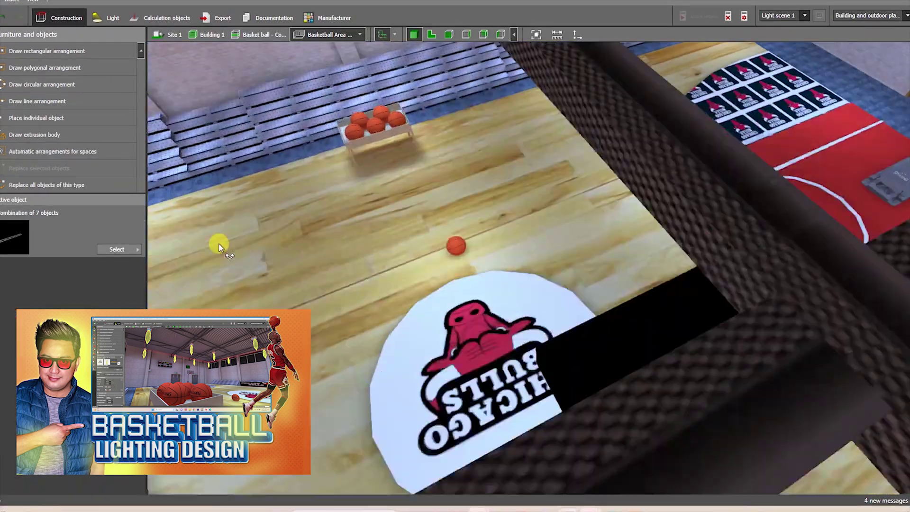
{"action": "left_click_drag", "start_coordinate": [218, 245], "coordinate": [646, 102]}
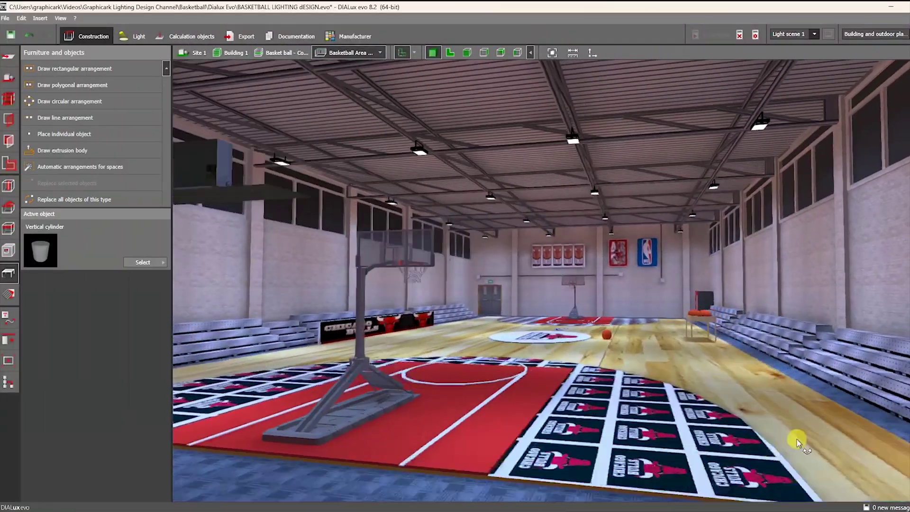
{"action": "left_click_drag", "start_coordinate": [798, 441], "coordinate": [636, 443]}
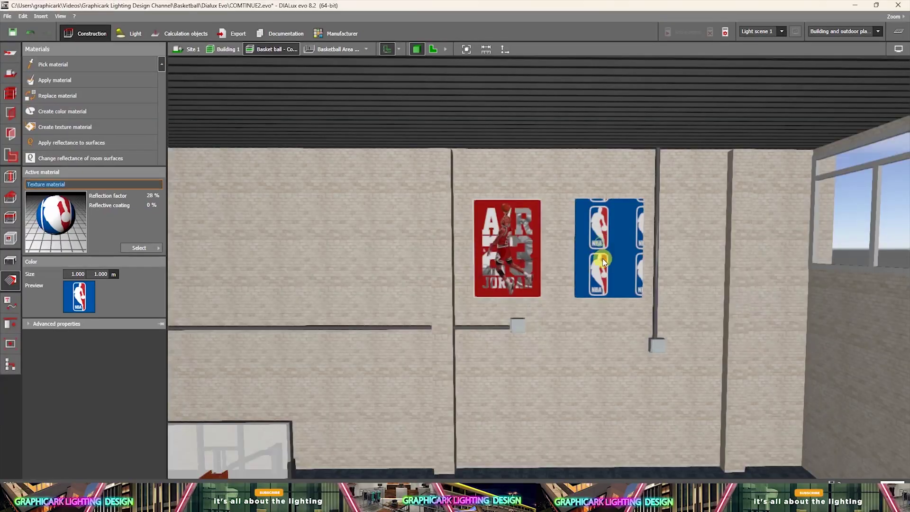
{"action": "scroll", "coordinate": [598, 290], "scroll_direction": "up", "scroll_amount": 2}
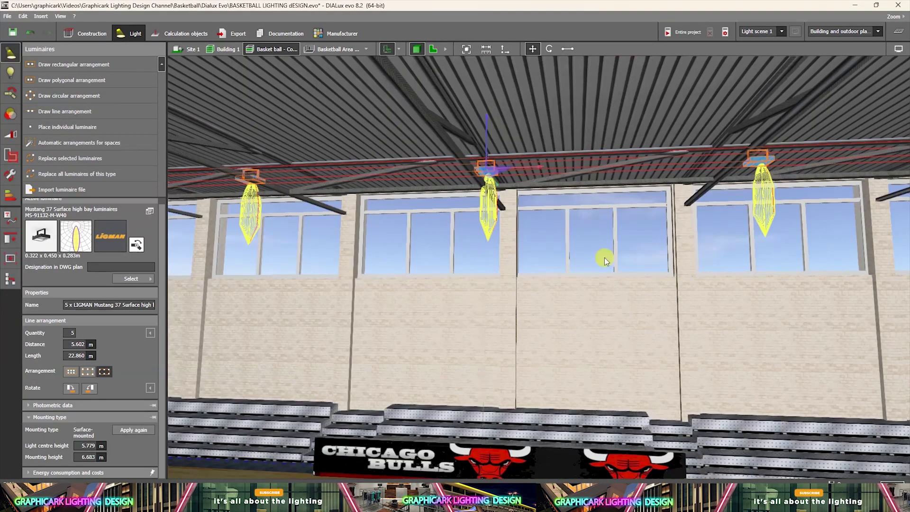
{"action": "left_click_drag", "start_coordinate": [605, 258], "coordinate": [489, 287]}
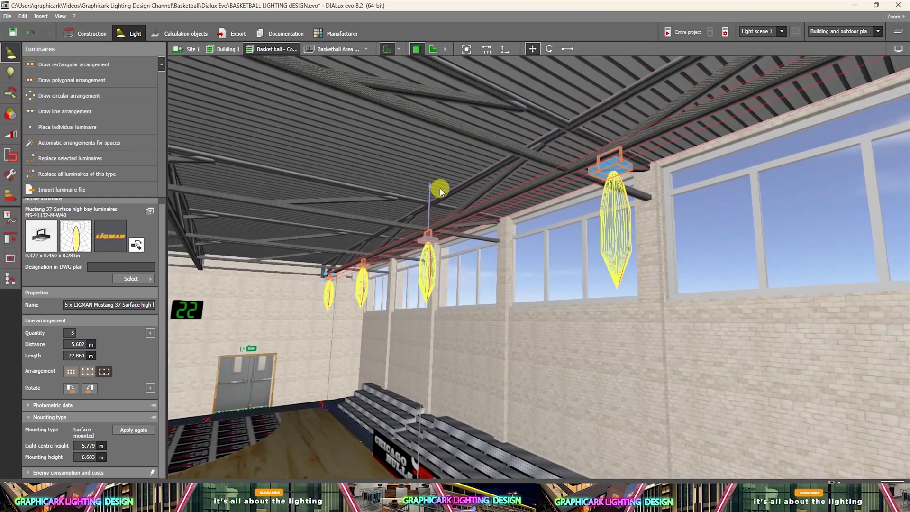
{"action": "left_click_drag", "start_coordinate": [440, 184], "coordinate": [442, 190]}
{"action": "scroll", "coordinate": [453, 257], "scroll_direction": "down", "scroll_amount": 1}
{"action": "left_click", "coordinate": [487, 315]}
{"action": "left_click_drag", "start_coordinate": [488, 315], "coordinate": [440, 340]}
{"action": "scroll", "coordinate": [449, 220], "scroll_direction": "up", "scroll_amount": 5}
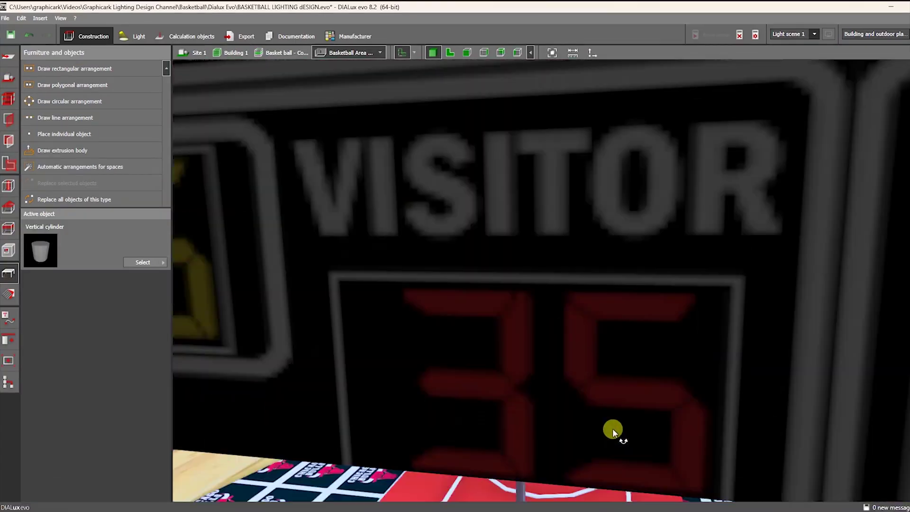
{"action": "scroll", "coordinate": [613, 428], "scroll_direction": "down", "scroll_amount": 8}
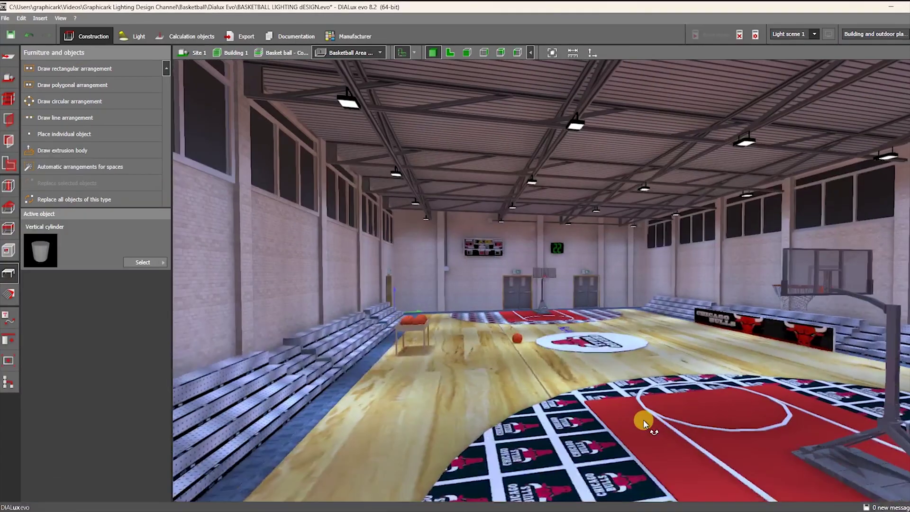
{"action": "left_click_drag", "start_coordinate": [669, 420], "coordinate": [901, 413]}
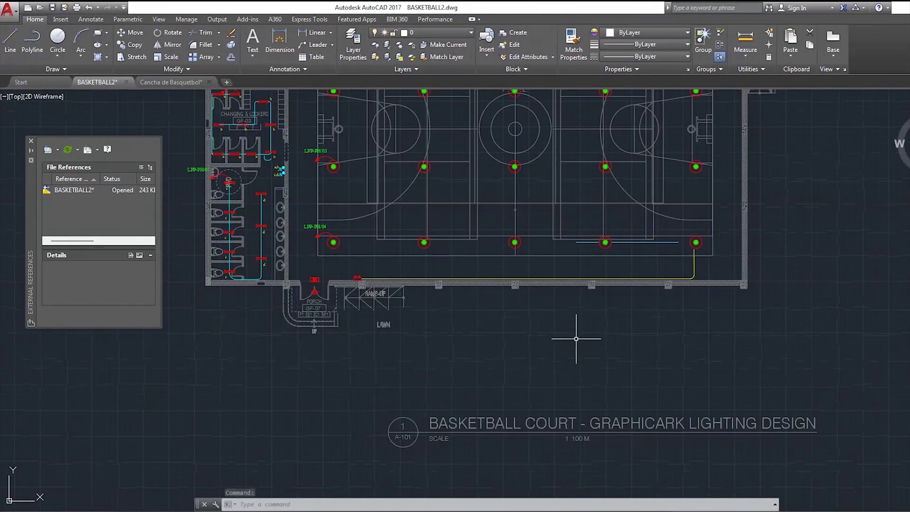
Step: In AutoCAD, examine the court and lighting circuit layout of the Cancha de Basquetbol drawing
{"action": "middle_click_drag", "start_coordinate": [577, 335], "coordinate": [535, 212]}
{"action": "left_click", "coordinate": [171, 82]}
{"action": "scroll", "coordinate": [797, 406], "scroll_direction": "up", "scroll_amount": 5}
{"action": "mouse_move", "coordinate": [797, 406]}
{"action": "middle_mouse_down"}
{"action": "mouse_move", "coordinate": [463, 155]}
{"action": "mouse_move", "coordinate": [535, 291]}
{"action": "middle_mouse_up"}
{"action": "scroll", "coordinate": [535, 291], "scroll_direction": "down", "scroll_amount": 3}
{"action": "scroll", "coordinate": [630, 152], "scroll_direction": "up", "scroll_amount": 3}
{"action": "scroll", "coordinate": [630, 153], "scroll_direction": "down", "scroll_amount": 5}
{"action": "scroll", "coordinate": [723, 215], "scroll_direction": "up", "scroll_amount": 4}
{"action": "scroll", "coordinate": [670, 254], "scroll_direction": "down", "scroll_amount": 4}
{"action": "scroll", "coordinate": [415, 237], "scroll_direction": "up", "scroll_amount": 2}
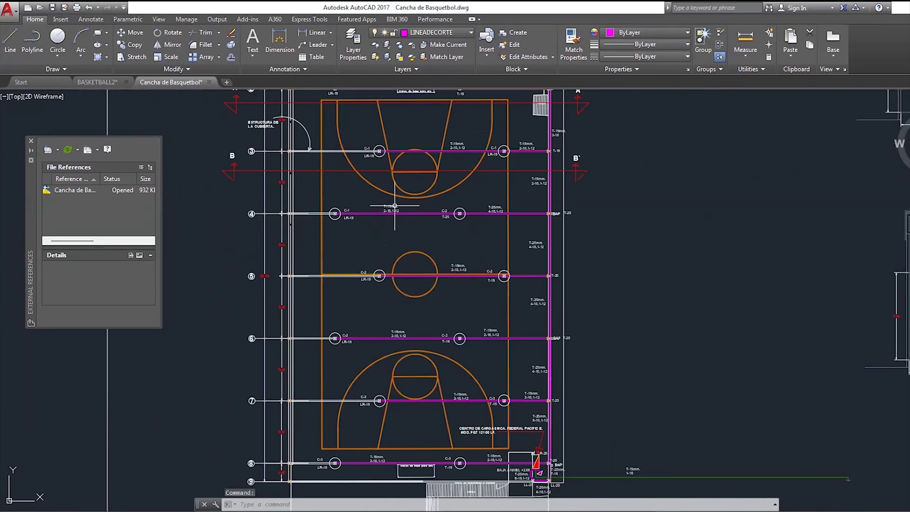
Step: Return to the BASKETBALL2 drawing and examine its floor plan and court lighting layout
{"action": "left_click", "coordinate": [102, 82]}
{"action": "scroll", "coordinate": [492, 276], "scroll_direction": "up", "scroll_amount": 2}
{"action": "mouse_move", "coordinate": [492, 276]}
{"action": "middle_mouse_down"}
{"action": "mouse_move", "coordinate": [518, 388]}
{"action": "mouse_move", "coordinate": [506, 266]}
{"action": "middle_mouse_up"}
{"action": "scroll", "coordinate": [506, 267], "scroll_direction": "down", "scroll_amount": 2}
{"action": "middle_click_drag", "start_coordinate": [338, 98], "coordinate": [367, 189]}
{"action": "scroll", "coordinate": [367, 189], "scroll_direction": "down", "scroll_amount": 6}
{"action": "scroll", "coordinate": [573, 200], "scroll_direction": "up", "scroll_amount": 8}
{"action": "scroll", "coordinate": [573, 201], "scroll_direction": "down", "scroll_amount": 6}
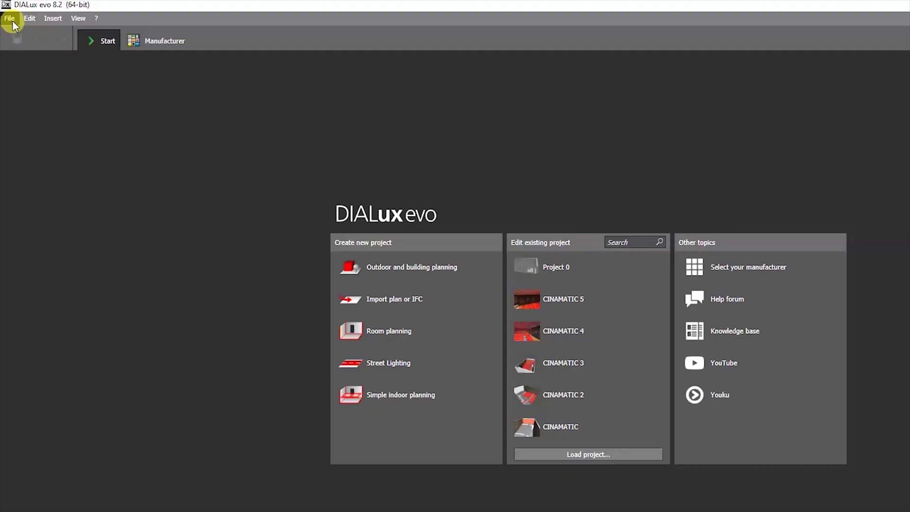
Step: Switch to DIALux evo, create a new project and load the BASKETBALL2 DWG as its plan
{"action": "left_click", "coordinate": [10, 19]}
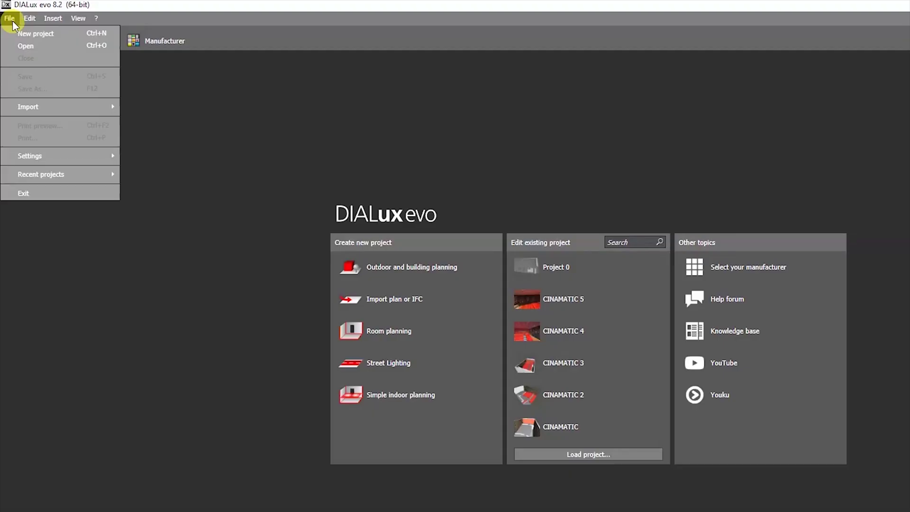
{"action": "left_click", "coordinate": [49, 33]}
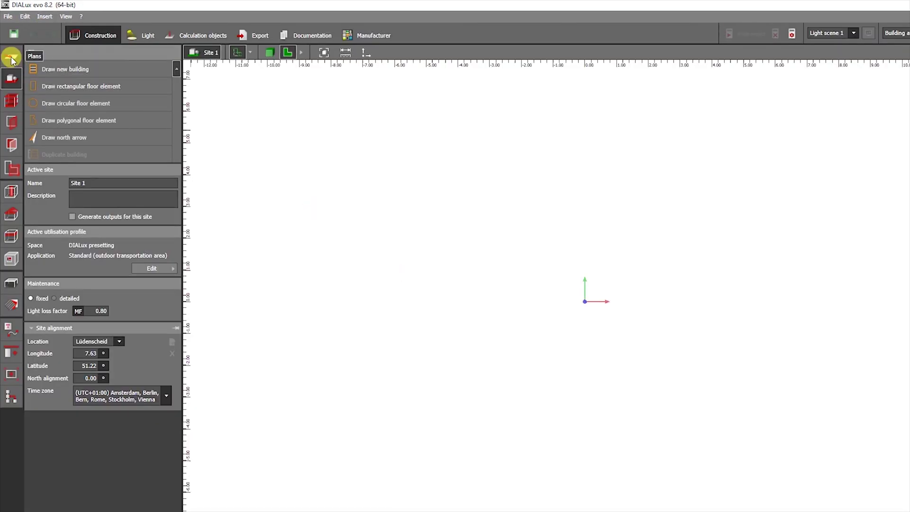
{"action": "left_click", "coordinate": [12, 58]}
{"action": "left_click", "coordinate": [61, 70]}
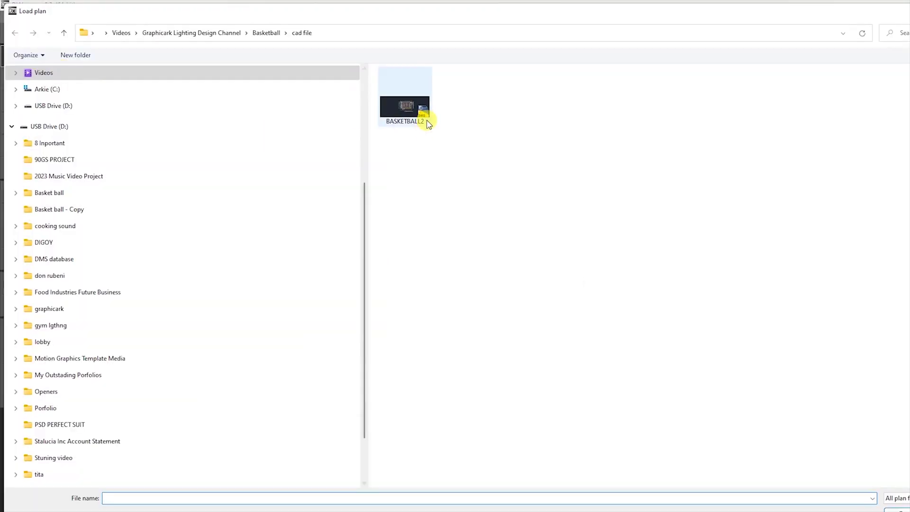
{"action": "left_click", "coordinate": [909, 50]}
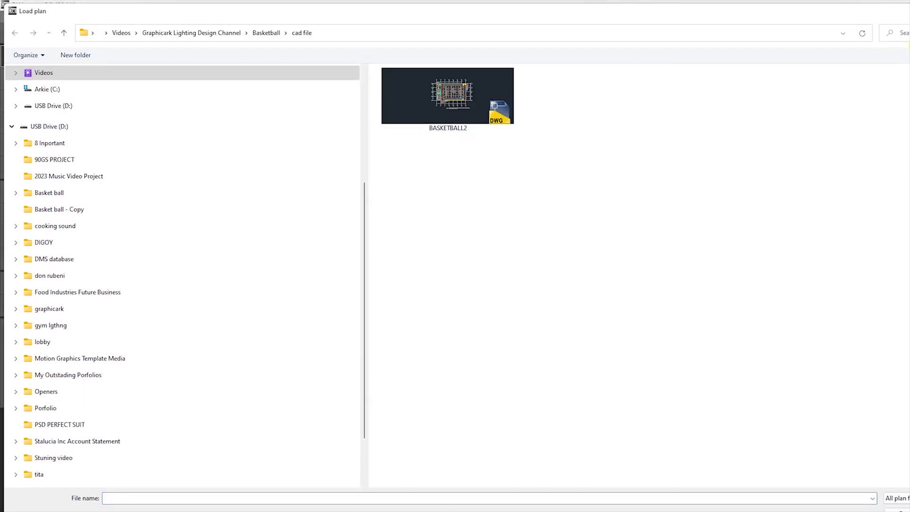
{"action": "double_click", "coordinate": [480, 102]}
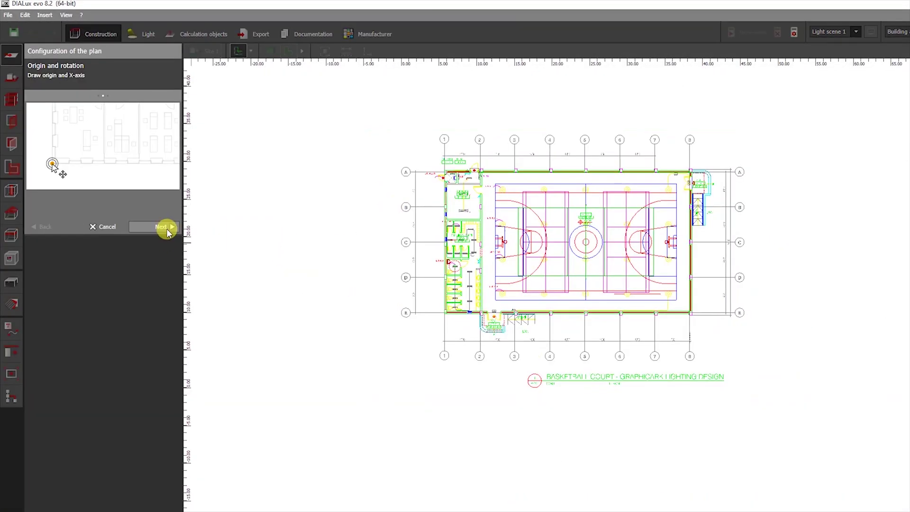
Step: Configure the imported plan with the default origin and rotation and millimetres as its unit
{"action": "left_click", "coordinate": [168, 228]}
{"action": "left_click", "coordinate": [173, 213]}
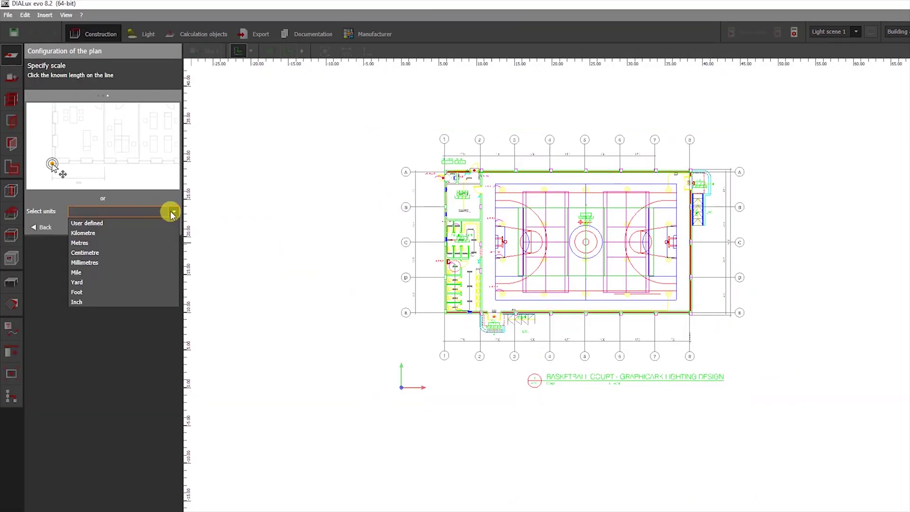
{"action": "left_click", "coordinate": [83, 263]}
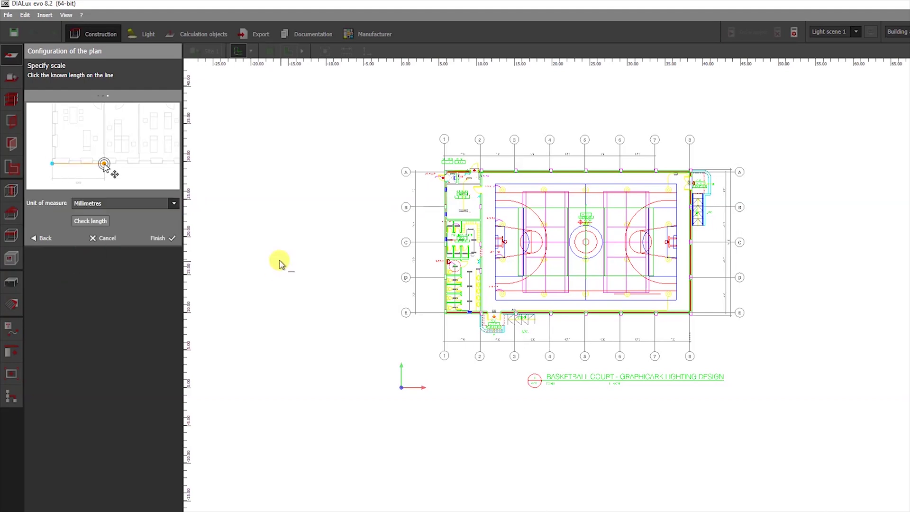
{"action": "left_click", "coordinate": [160, 239]}
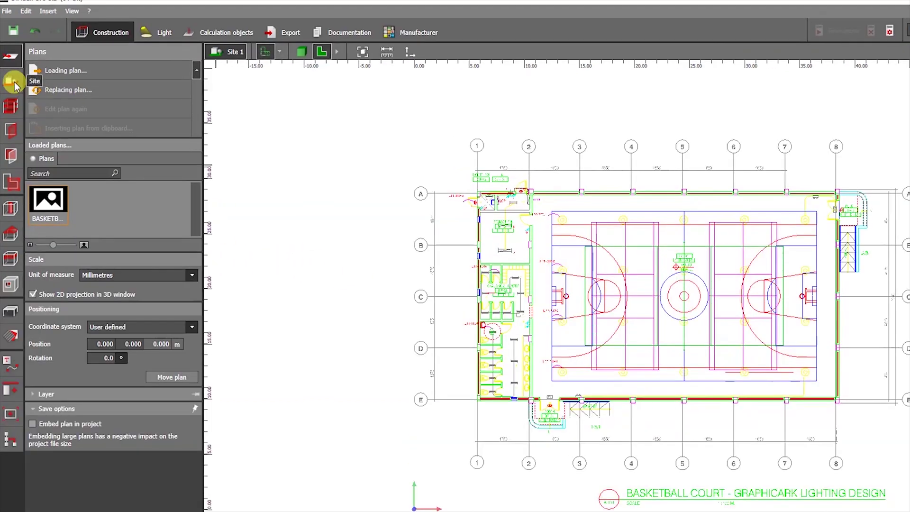
Step: Start a new building contour at the outer corner of the column at grids A and 8, following its outline onto the wall
{"action": "left_click", "coordinate": [15, 85]}
{"action": "left_click", "coordinate": [55, 78]}
{"action": "scroll", "coordinate": [839, 194], "scroll_direction": "up", "scroll_amount": 5}
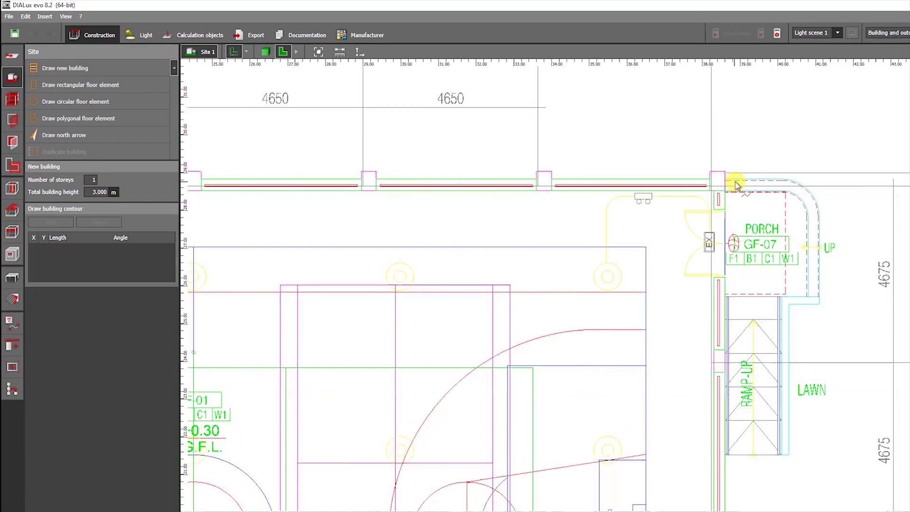
{"action": "left_click", "coordinate": [826, 184]}
{"action": "left_click", "coordinate": [802, 185]}
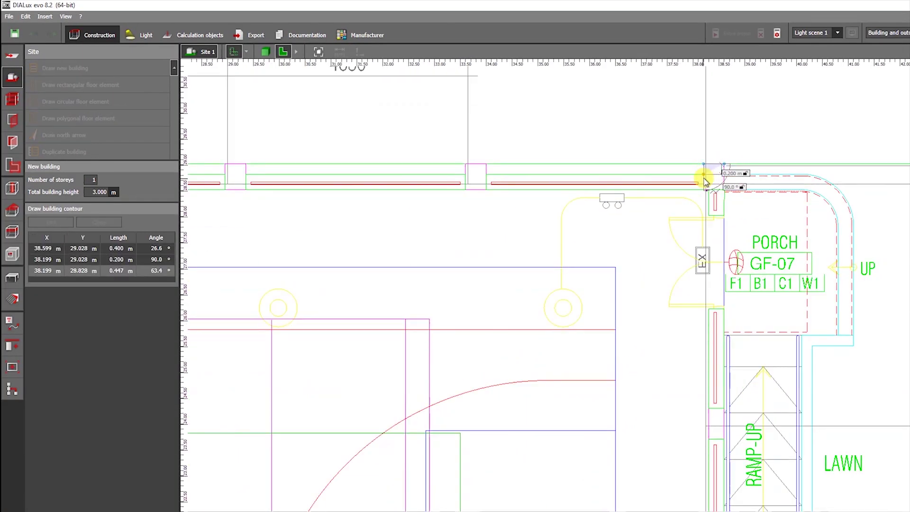
{"action": "left_click", "coordinate": [704, 175]}
Step: Continue the contour along the grid A wall, around the 0.4 m wide column at grid 7, to the column at grid 6
{"action": "scroll", "coordinate": [693, 177], "scroll_direction": "down", "scroll_amount": 2}
{"action": "left_click", "coordinate": [552, 176]}
{"action": "left_click", "coordinate": [551, 169]}
{"action": "left_click", "coordinate": [537, 168]}
{"action": "left_click", "coordinate": [538, 176]}
{"action": "left_click", "coordinate": [388, 175]}
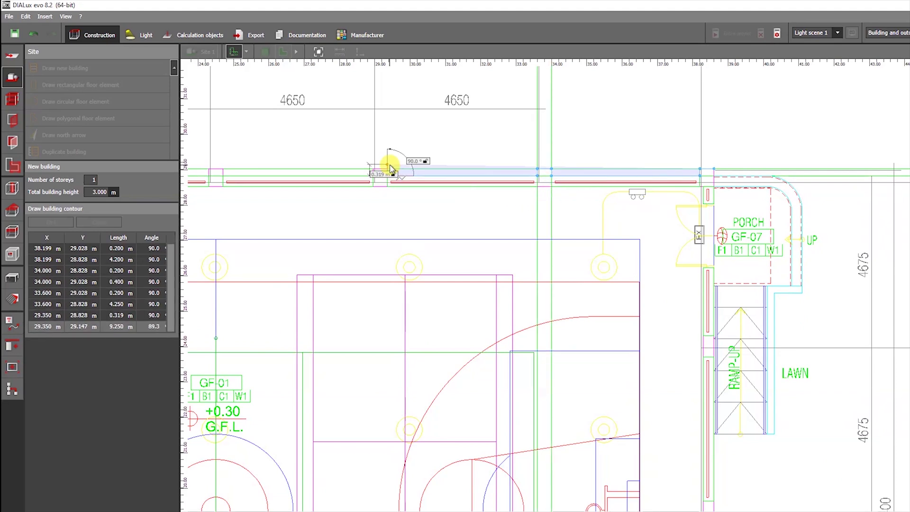
Step: Extend the contour along the grid A wall, following the projecting columns as far as the one at grid 3
{"action": "middle_click_drag", "start_coordinate": [405, 193], "coordinate": [868, 137]}
{"action": "scroll", "coordinate": [520, 121], "scroll_direction": "up", "scroll_amount": 1}
{"action": "left_click", "coordinate": [514, 119]}
{"action": "left_click", "coordinate": [513, 111]}
{"action": "left_click", "coordinate": [498, 111]}
{"action": "left_click", "coordinate": [331, 119]}
{"action": "left_click", "coordinate": [331, 111]}
{"action": "left_click", "coordinate": [315, 111]}
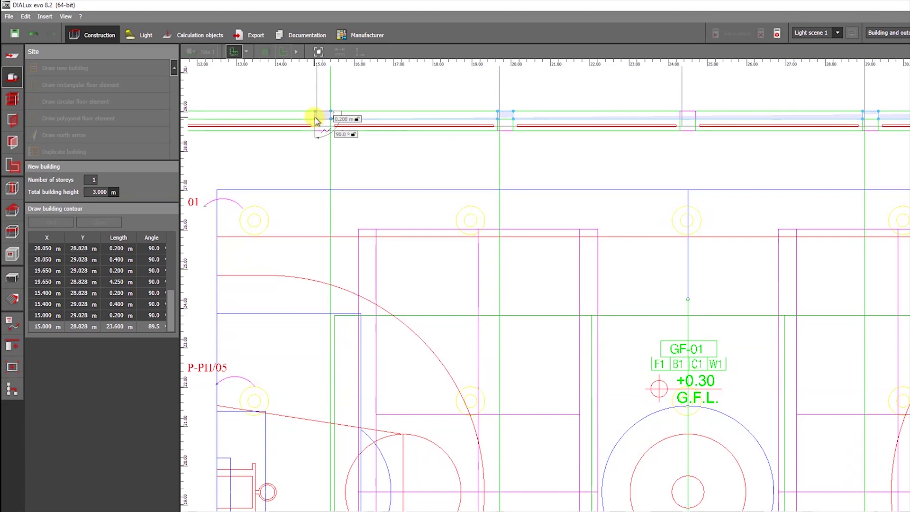
{"action": "left_click", "coordinate": [315, 119]}
Step: Trace the contour around the column at grid 2 and on to the building corner at grids A and 1
{"action": "scroll", "coordinate": [315, 120], "scroll_direction": "down", "scroll_amount": 3}
{"action": "middle_click_drag", "start_coordinate": [351, 153], "coordinate": [697, 169]}
{"action": "scroll", "coordinate": [580, 135], "scroll_direction": "up", "scroll_amount": 4}
{"action": "left_click", "coordinate": [569, 142]}
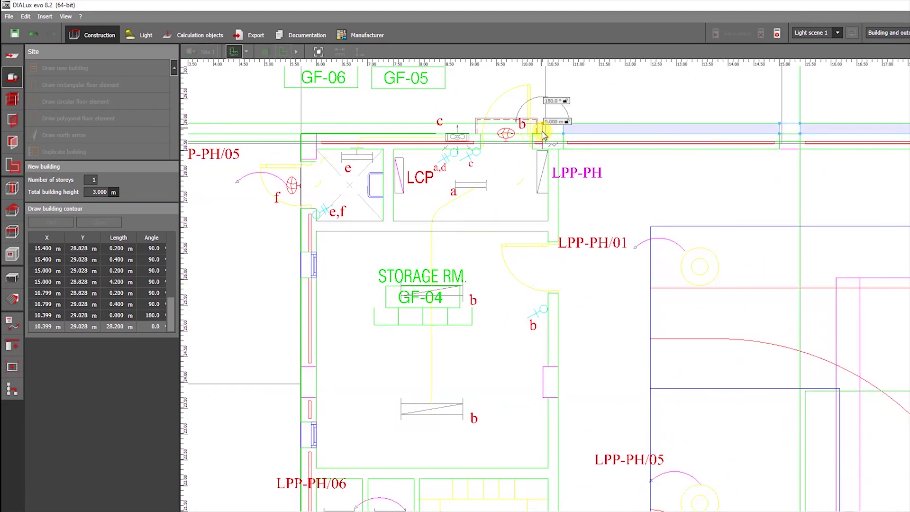
{"action": "left_click", "coordinate": [545, 131]}
{"action": "left_click", "coordinate": [546, 141]}
{"action": "left_click", "coordinate": [304, 141]}
Step: Run the contour down the grid 1 wall to the grid E corner and around the column at grid 2
{"action": "scroll", "coordinate": [303, 141], "scroll_direction": "down", "scroll_amount": 5}
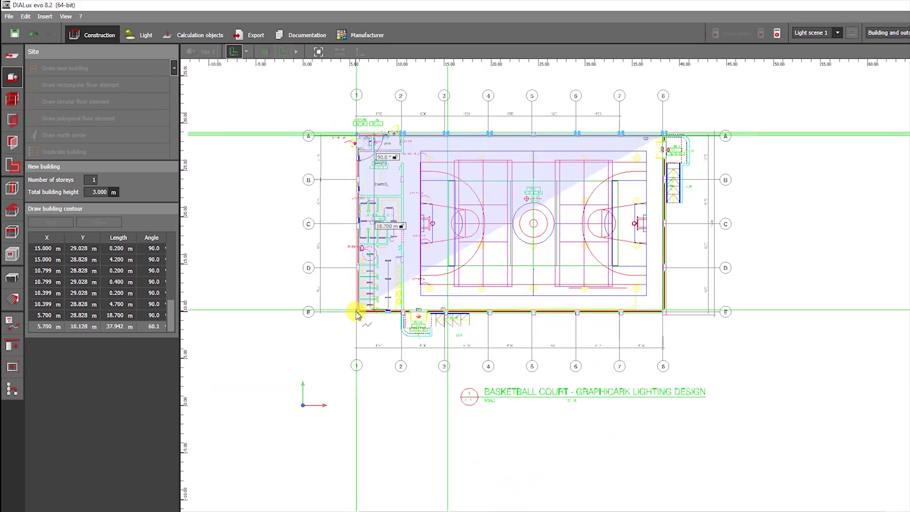
{"action": "left_click", "coordinate": [359, 312]}
{"action": "scroll", "coordinate": [359, 312], "scroll_direction": "up", "scroll_amount": 5}
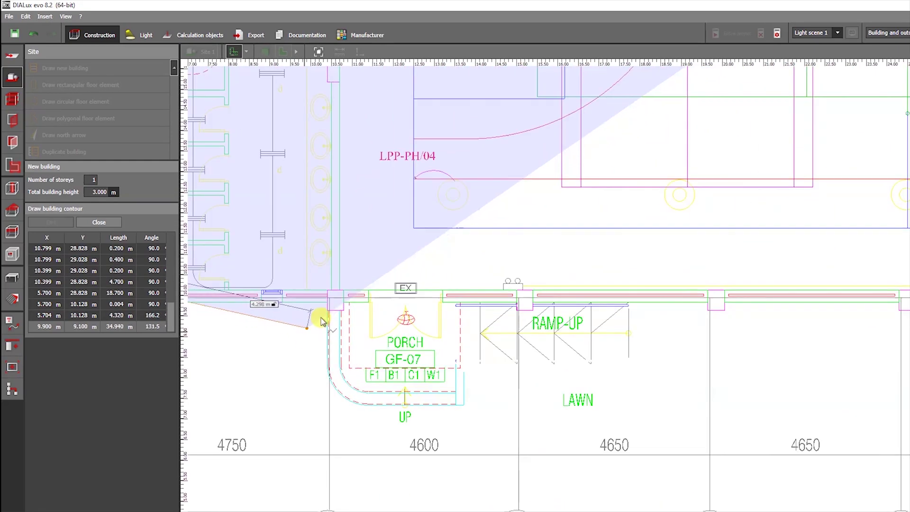
{"action": "left_click", "coordinate": [406, 230]}
{"action": "left_click", "coordinate": [621, 229]}
{"action": "left_click", "coordinate": [622, 238]}
{"action": "left_click", "coordinate": [640, 238]}
{"action": "left_click", "coordinate": [640, 225]}
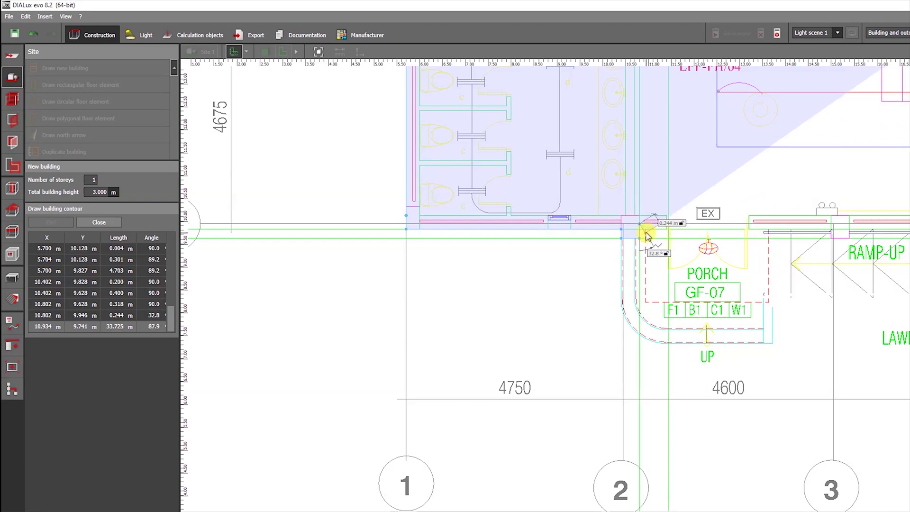
{"action": "left_click", "coordinate": [640, 229]}
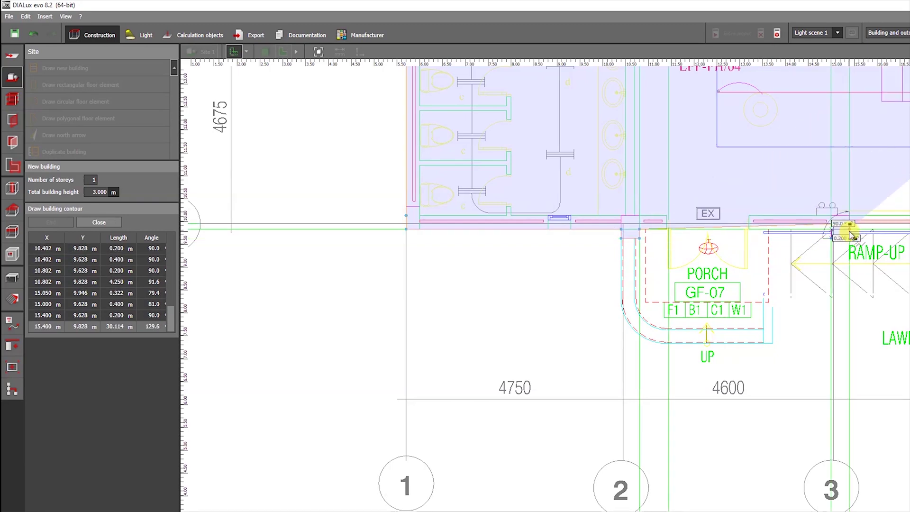
Step: Continue the contour along the grid E wall around the projecting columns at grids 3, 4 and 5
{"action": "left_click", "coordinate": [851, 233]}
{"action": "scroll", "coordinate": [852, 233], "scroll_direction": "down", "scroll_amount": 6}
{"action": "scroll", "coordinate": [403, 234], "scroll_direction": "up", "scroll_amount": 8}
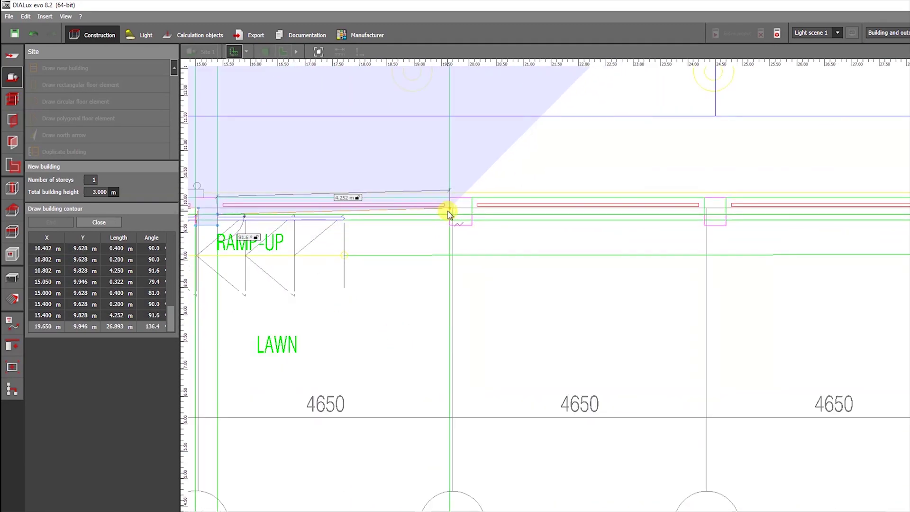
{"action": "left_click", "coordinate": [474, 214]}
{"action": "left_click", "coordinate": [707, 215]}
{"action": "left_click", "coordinate": [705, 225]}
{"action": "left_click", "coordinate": [726, 225]}
{"action": "left_click", "coordinate": [726, 215]}
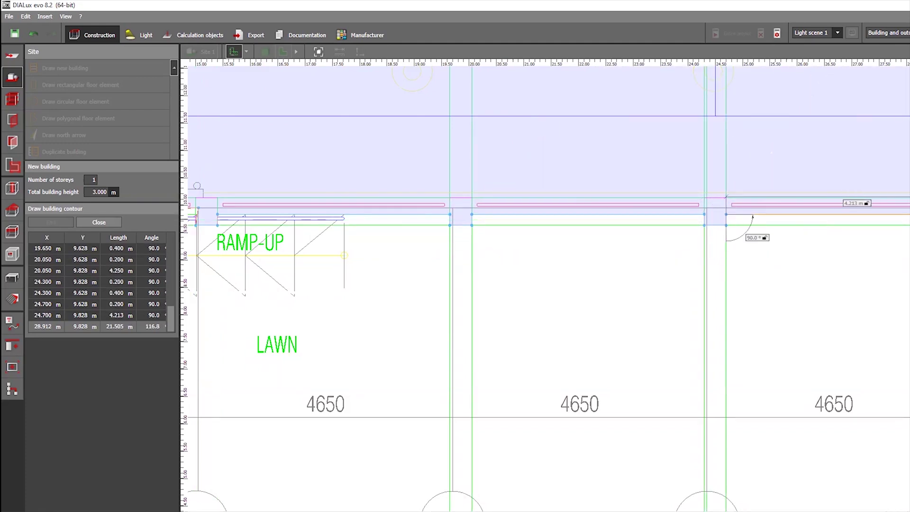
Step: Extend the contour along the grid E wall around the projecting columns at grids 6 and 7
{"action": "left_click", "coordinate": [909, 214]}
{"action": "scroll", "coordinate": [909, 246], "scroll_direction": "down", "scroll_amount": 5}
{"action": "middle_click_drag", "start_coordinate": [909, 235], "coordinate": [441, 250]}
{"action": "left_click", "coordinate": [471, 251]}
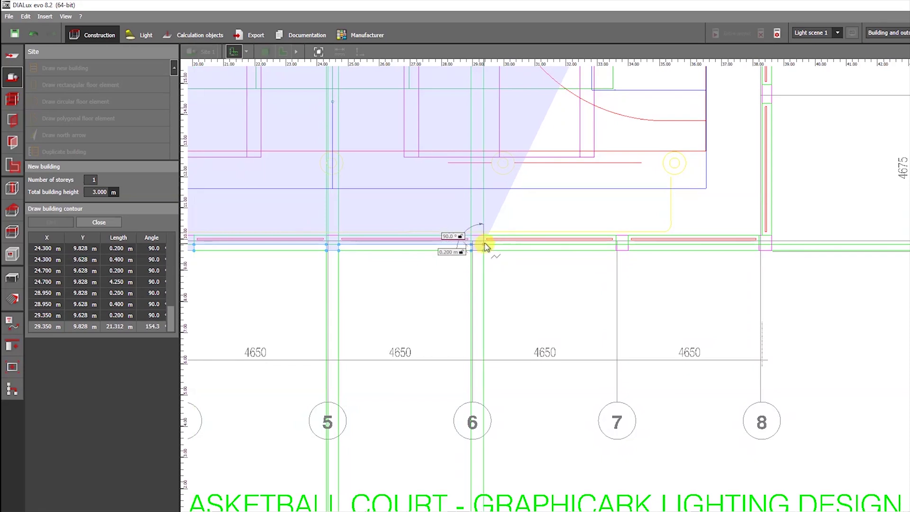
{"action": "left_click", "coordinate": [486, 246]}
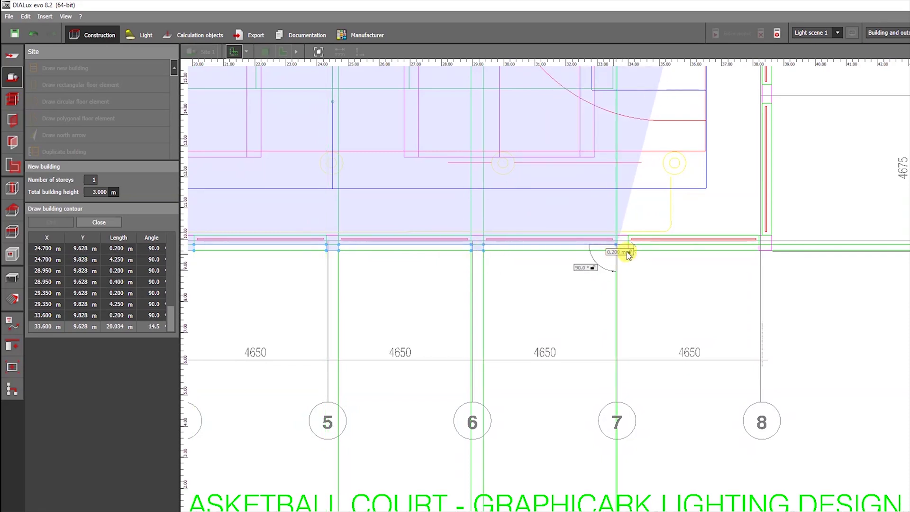
{"action": "scroll", "coordinate": [629, 256], "scroll_direction": "up", "scroll_amount": 1}
{"action": "left_click", "coordinate": [626, 250]}
{"action": "left_click", "coordinate": [627, 243]}
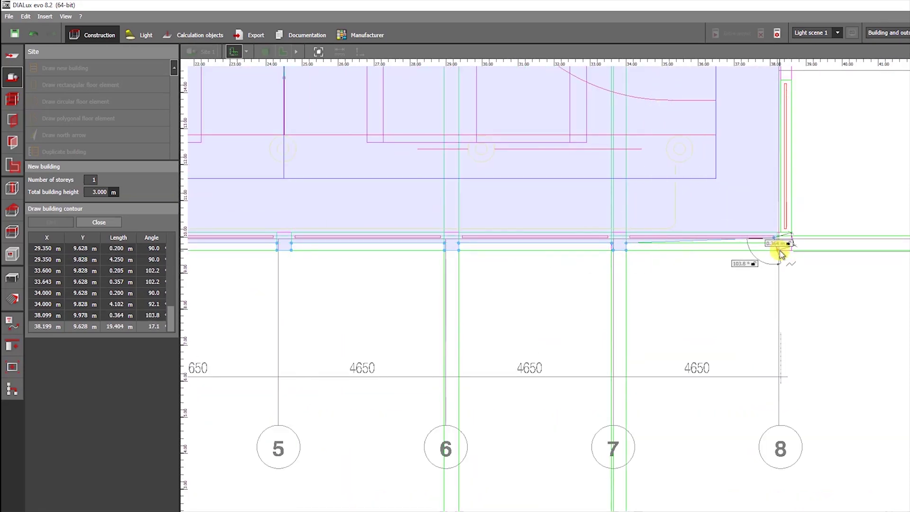
Step: Undo the misplaced contour point, trace the corner column at grids E and 8, and close the building polygon along the grid 8 wall
{"action": "scroll", "coordinate": [781, 243], "scroll_direction": "up", "scroll_amount": 2}
{"action": "key", "text": "ctrl+z"}
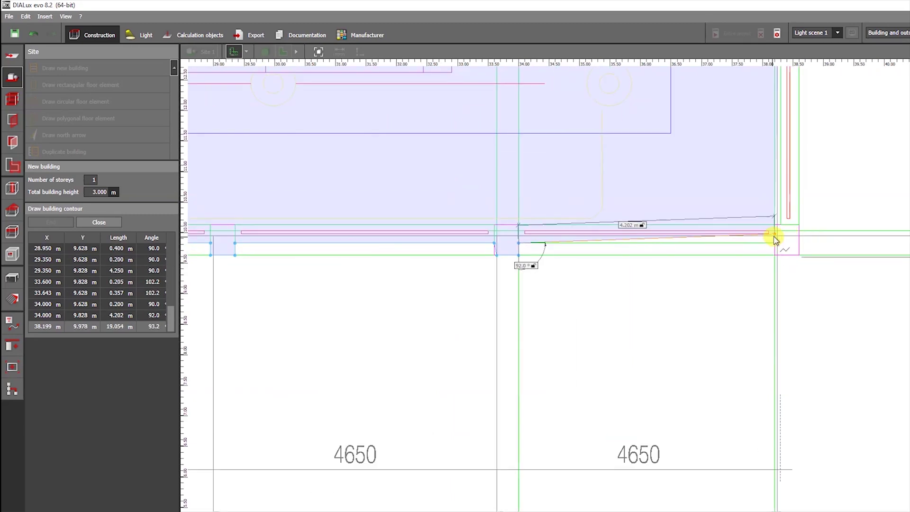
{"action": "left_click", "coordinate": [773, 256]}
{"action": "left_click", "coordinate": [799, 256]}
{"action": "scroll", "coordinate": [792, 251], "scroll_direction": "down", "scroll_amount": 10}
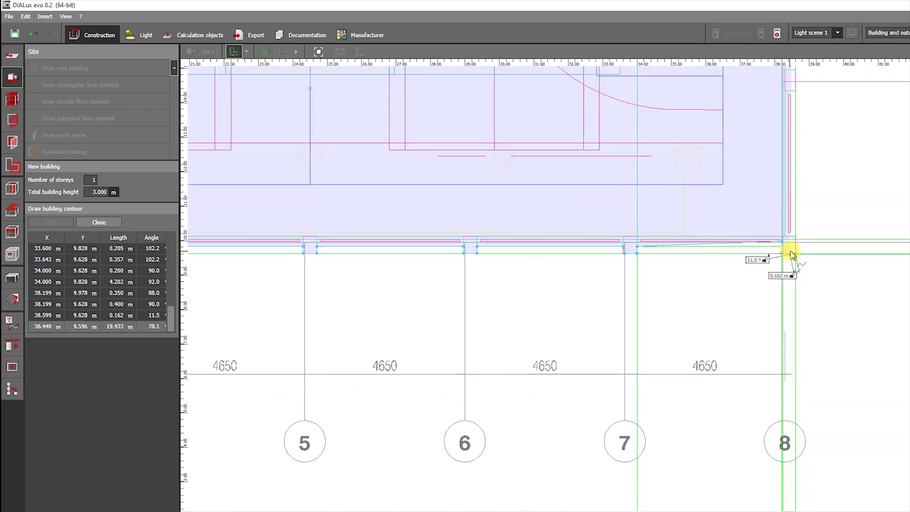
{"action": "scroll", "coordinate": [776, 176], "scroll_direction": "up", "scroll_amount": 8}
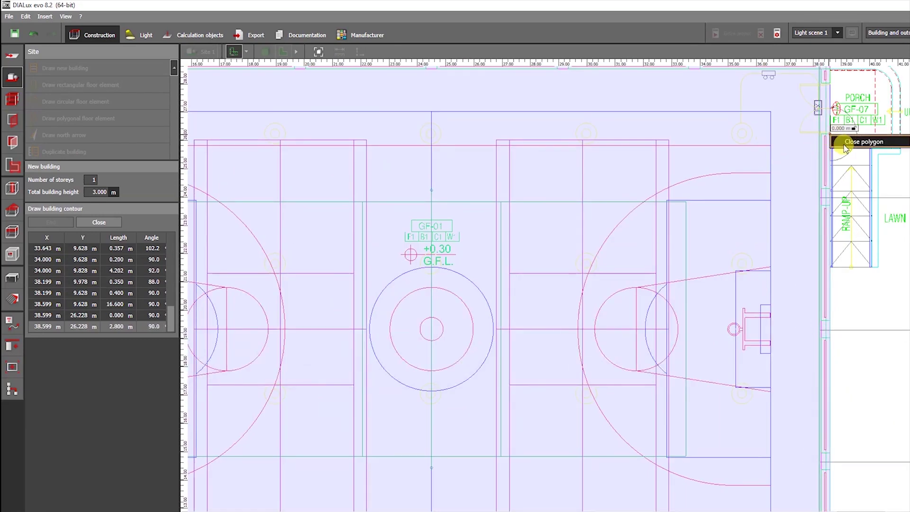
{"action": "left_click", "coordinate": [863, 142]}
Step: Show the building in 3D, set its storey height to 7 m and name the storey Basket ball - Court
{"action": "left_click", "coordinate": [347, 52]}
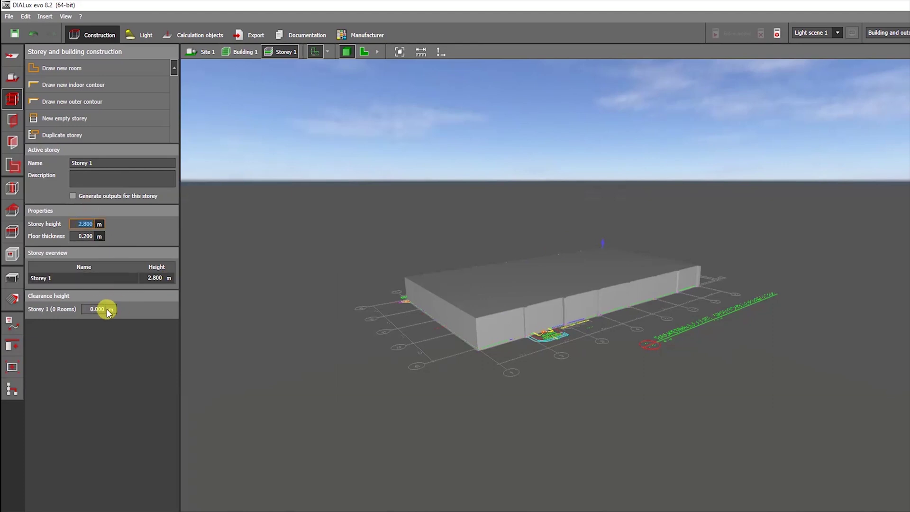
{"action": "type", "text": "7"}
{"action": "key", "text": "Return"}
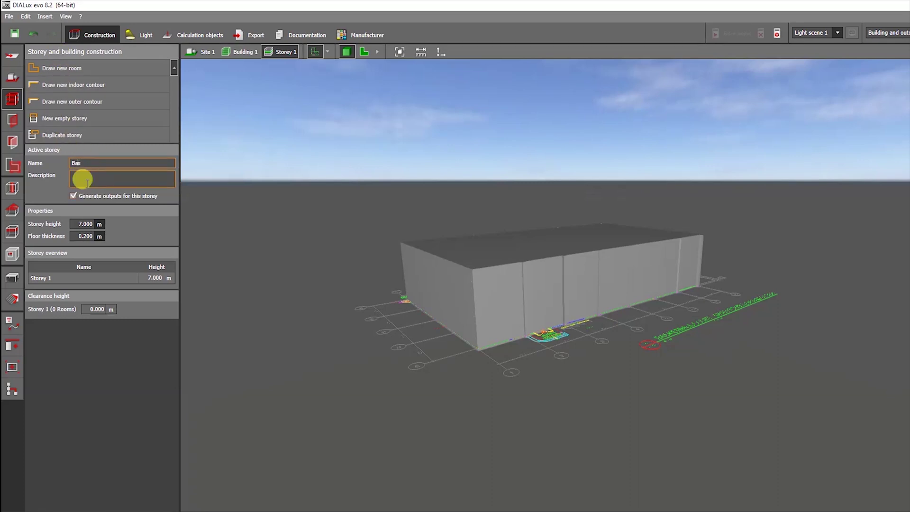
{"action": "type", "text": "Basket ball - Court"}
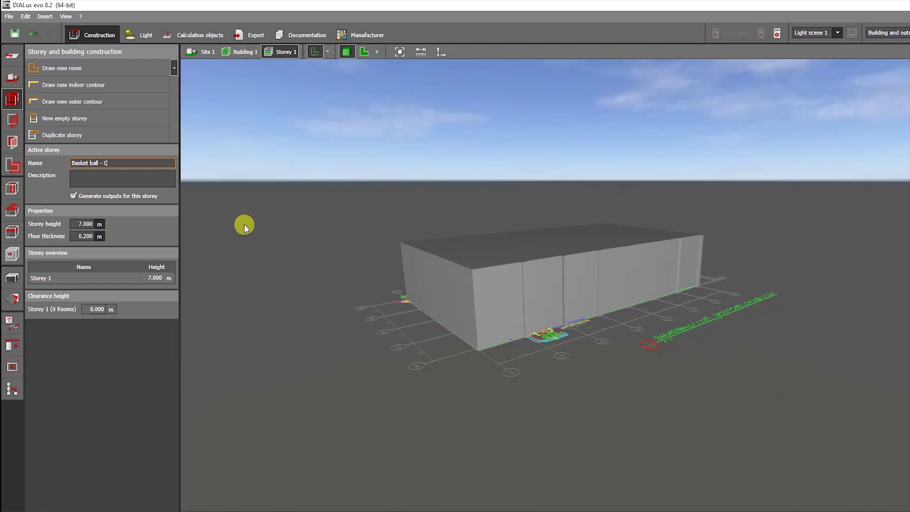
{"action": "key", "text": "Return"}
Step: Start a new room and trace its indoor contour 27.4 m along the grid A wall from grid 8 to grid 2
{"action": "left_click_drag", "start_coordinate": [484, 150], "coordinate": [519, 229]}
{"action": "right_click_drag", "start_coordinate": [519, 231], "coordinate": [565, 236]}
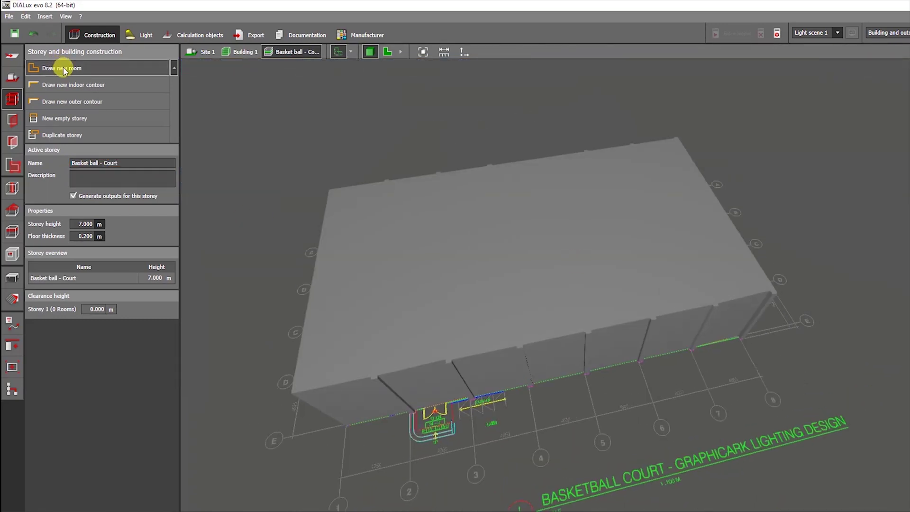
{"action": "left_click", "coordinate": [63, 68]}
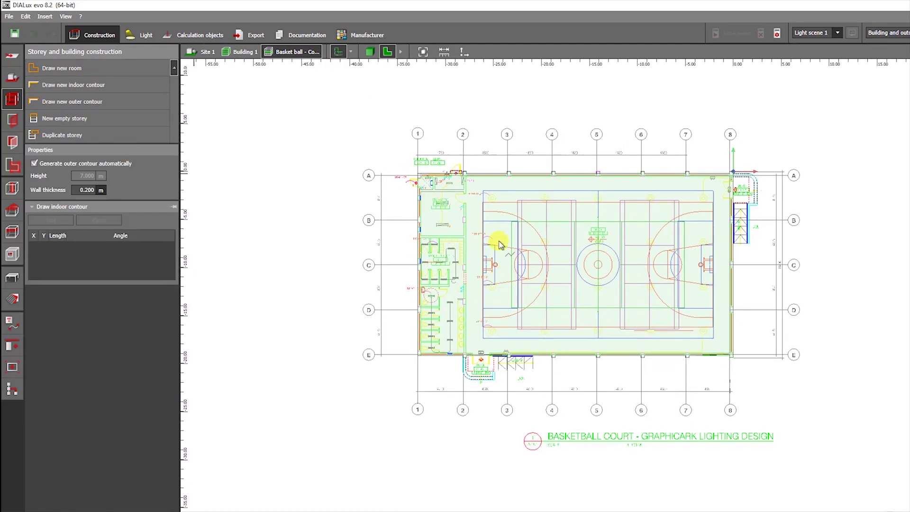
{"action": "scroll", "coordinate": [798, 183], "scroll_direction": "up", "scroll_amount": 3}
{"action": "scroll", "coordinate": [677, 183], "scroll_direction": "up", "scroll_amount": 3}
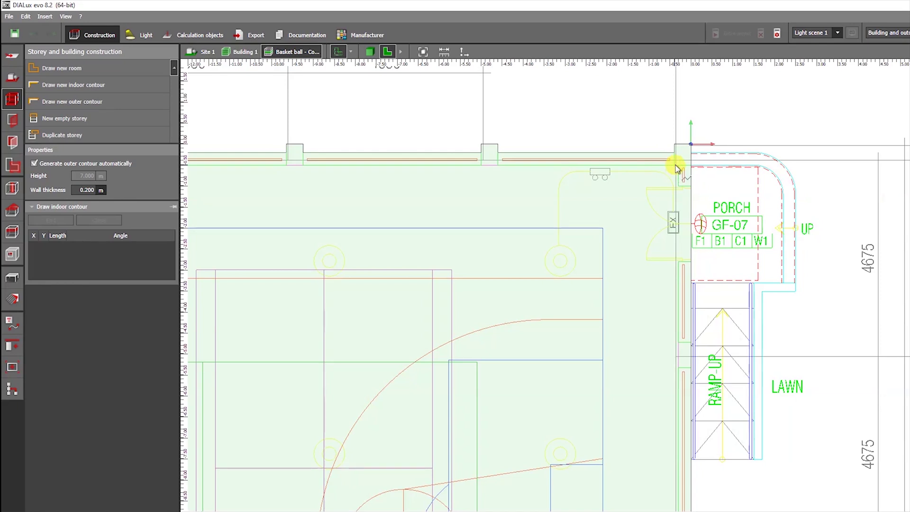
{"action": "left_click", "coordinate": [677, 169]}
{"action": "scroll", "coordinate": [553, 203], "scroll_direction": "down", "scroll_amount": 3}
{"action": "scroll", "coordinate": [616, 90], "scroll_direction": "up", "scroll_amount": 2}
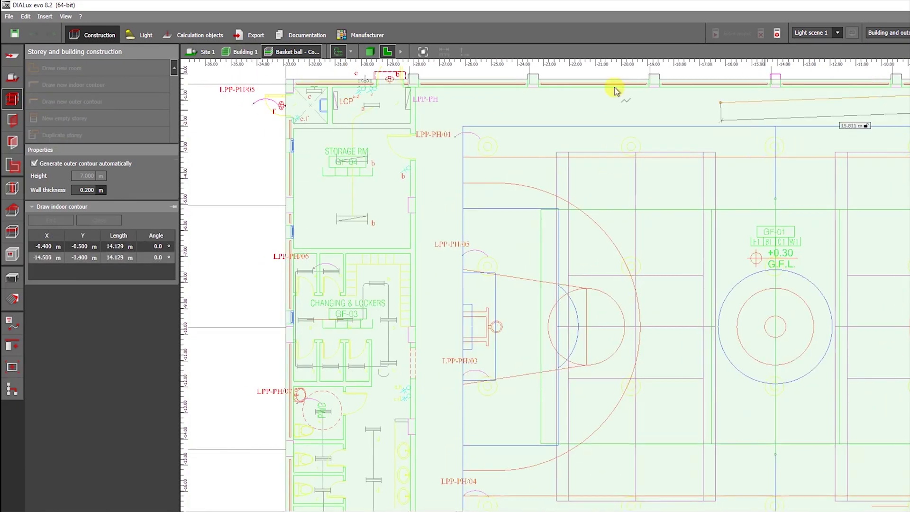
{"action": "left_click", "coordinate": [419, 90]}
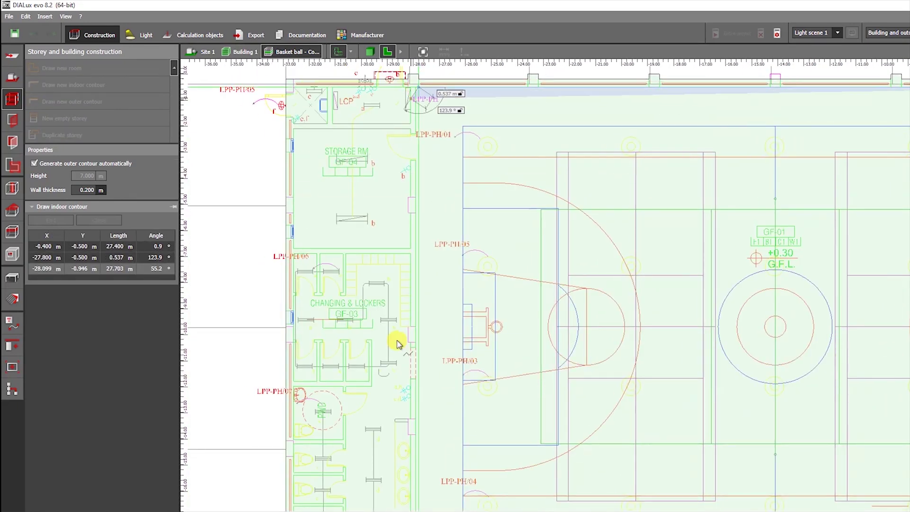
Step: Continue the indoor contour 18.4 m along the grid 2 wall and along the grid E wall to grid 8, and close the room
{"action": "middle_click_drag", "start_coordinate": [425, 368], "coordinate": [443, 180]}
{"action": "left_click", "coordinate": [437, 378]}
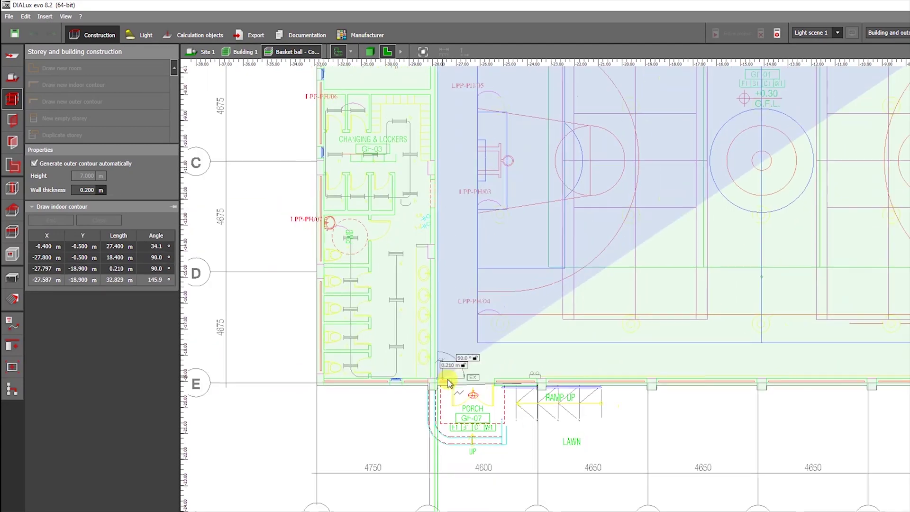
{"action": "scroll", "coordinate": [443, 380], "scroll_direction": "down", "scroll_amount": 3}
{"action": "scroll", "coordinate": [591, 368], "scroll_direction": "up", "scroll_amount": 1}
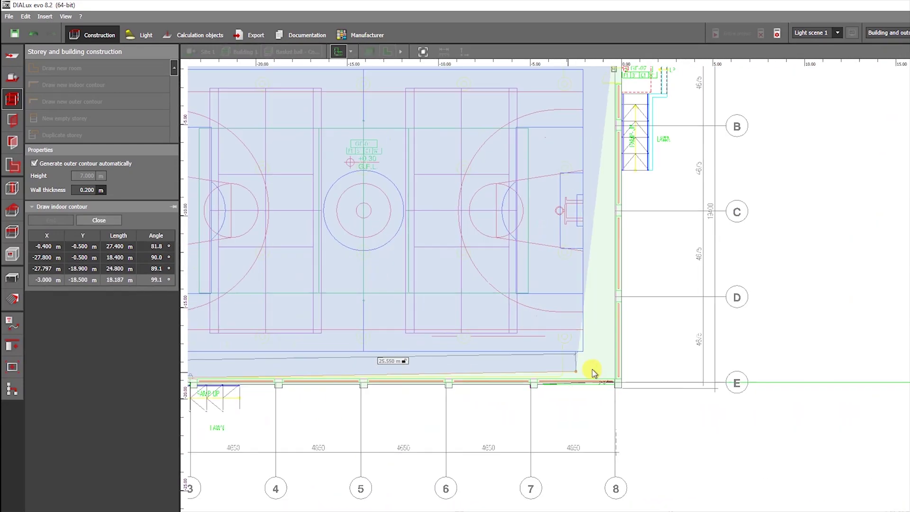
{"action": "left_click", "coordinate": [615, 382]}
{"action": "left_click", "coordinate": [624, 381]}
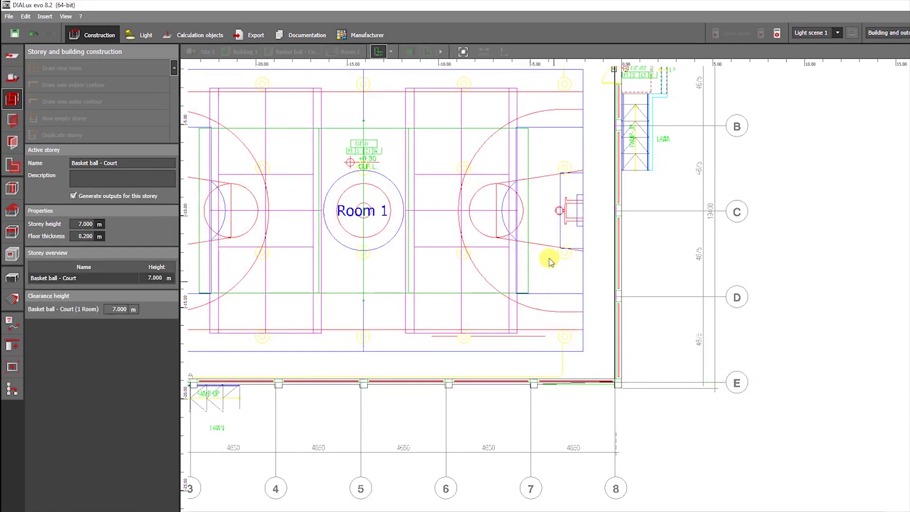
Step: View the new court room in 3D and select its space with the Spaces tool
{"action": "left_click", "coordinate": [410, 51]}
{"action": "right_click_drag", "start_coordinate": [488, 192], "coordinate": [693, 373]}
{"action": "scroll", "coordinate": [590, 290], "scroll_direction": "up", "scroll_amount": 3}
{"action": "scroll", "coordinate": [635, 333], "scroll_direction": "down", "scroll_amount": 1}
{"action": "scroll", "coordinate": [636, 331], "scroll_direction": "down", "scroll_amount": 4}
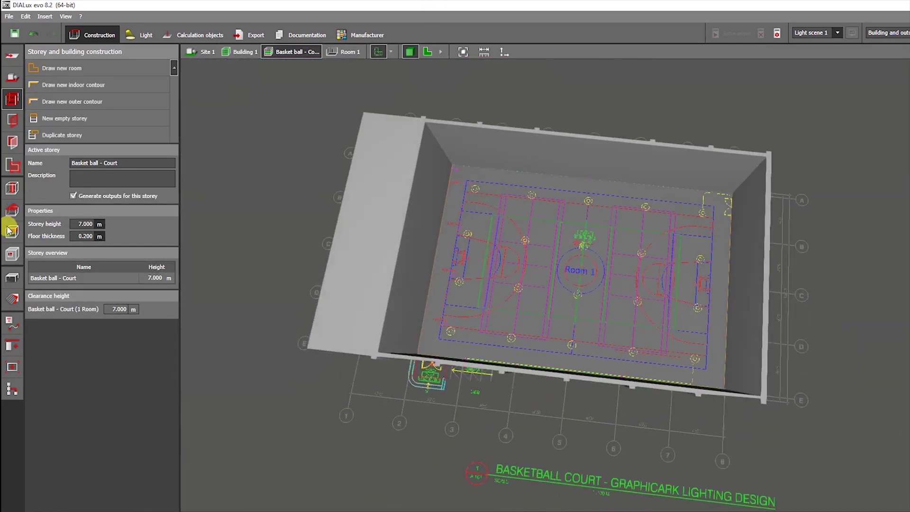
{"action": "left_click", "coordinate": [13, 165]}
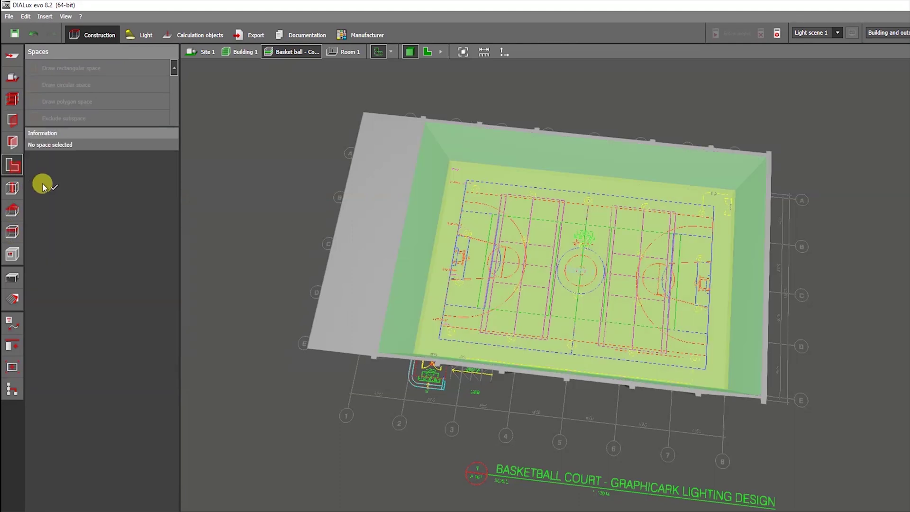
{"action": "left_click", "coordinate": [548, 237]}
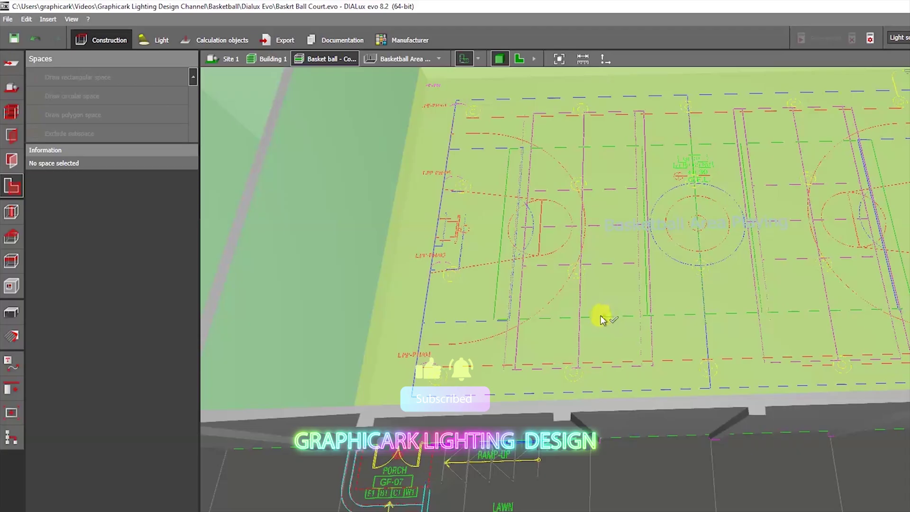
Step: In plan view, draw a 1 m high, 24 × 15.4 m extrusion volume over the court's outer boundary and close its polygon
{"action": "left_click_drag", "start_coordinate": [601, 315], "coordinate": [680, 318]}
{"action": "left_click", "coordinate": [519, 59]}
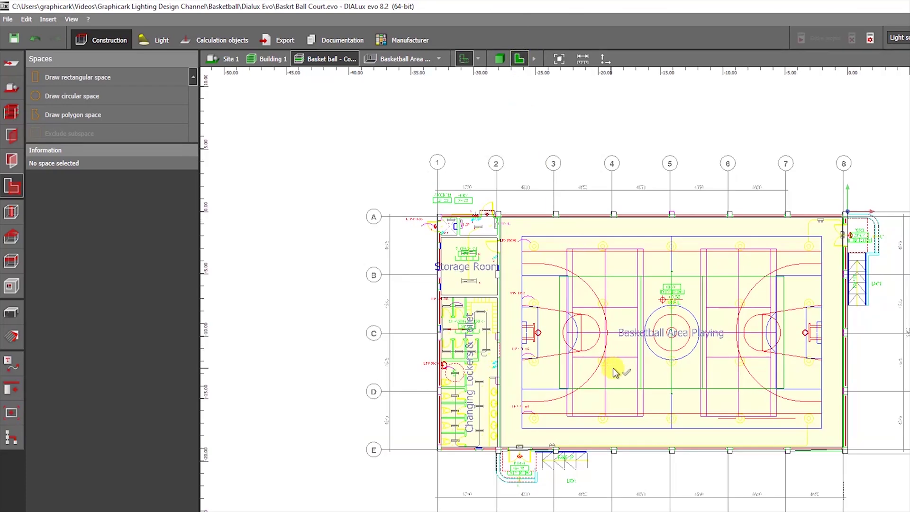
{"action": "scroll", "coordinate": [615, 373], "scroll_direction": "up", "scroll_amount": 2}
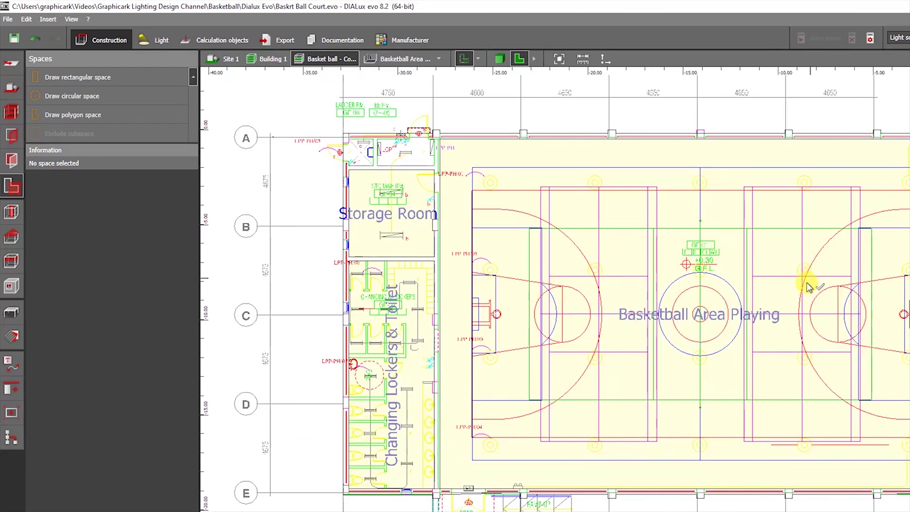
{"action": "scroll", "coordinate": [681, 351], "scroll_direction": "down", "scroll_amount": 2}
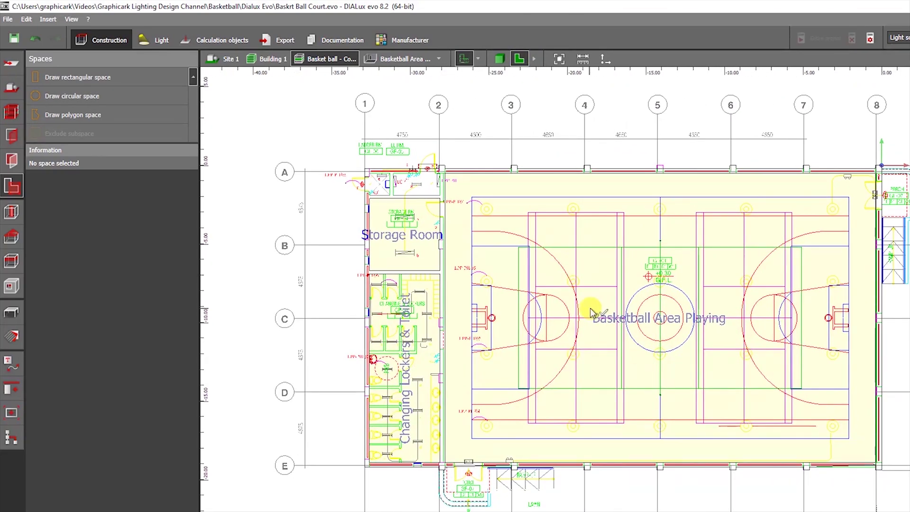
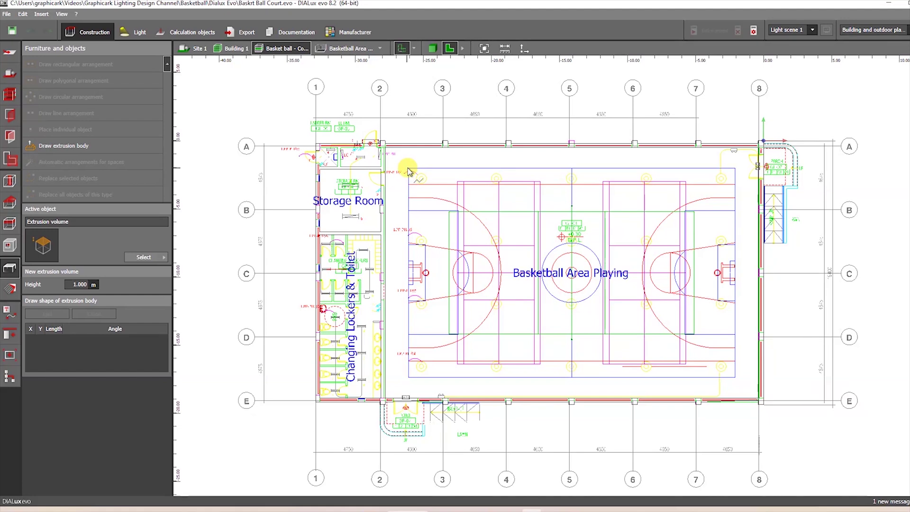
{"action": "left_click", "coordinate": [409, 169]}
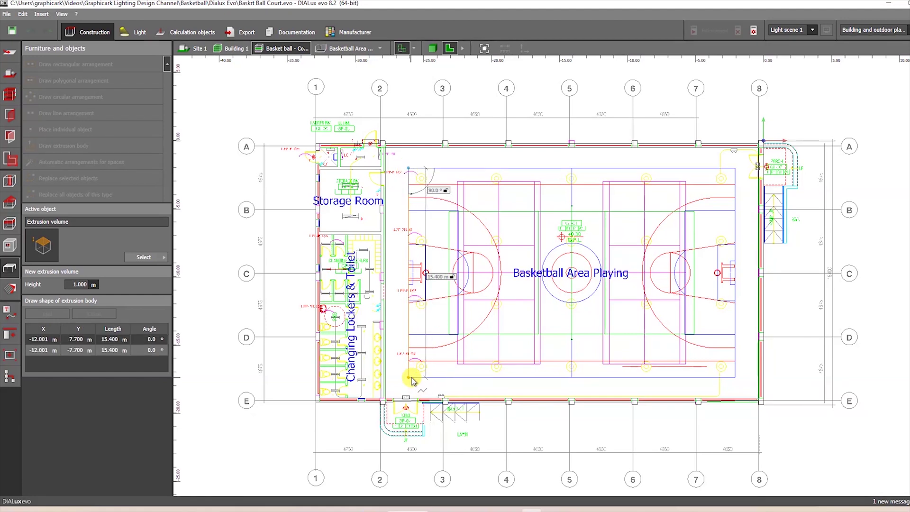
{"action": "left_click", "coordinate": [410, 378]}
{"action": "left_click", "coordinate": [735, 378]}
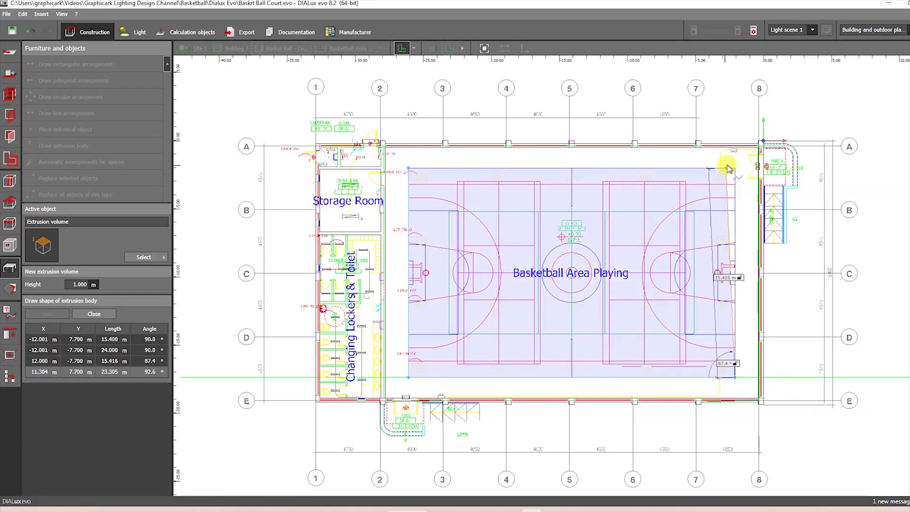
{"action": "left_click", "coordinate": [735, 169]}
{"action": "right_click", "coordinate": [681, 170]}
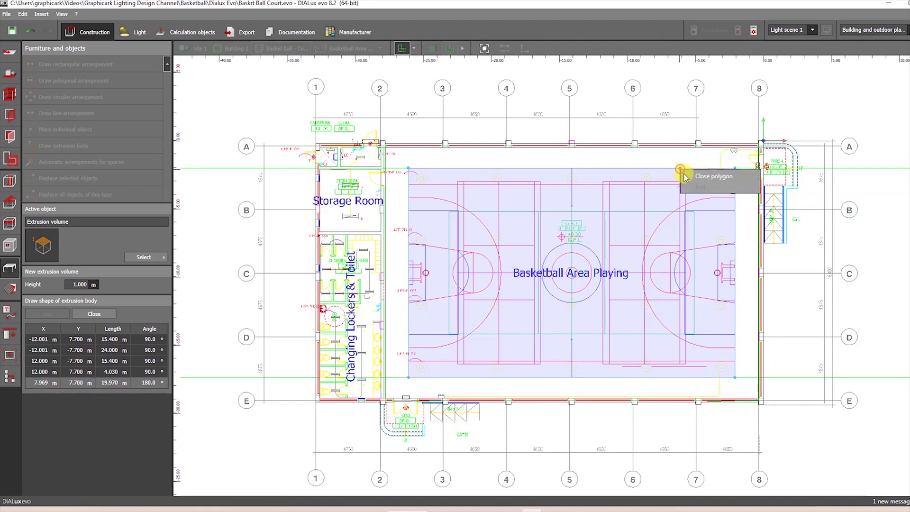
{"action": "left_click", "coordinate": [697, 176]}
Step: Examine the court extrusion volume in 3D and undo its creation
{"action": "left_click", "coordinate": [432, 48]}
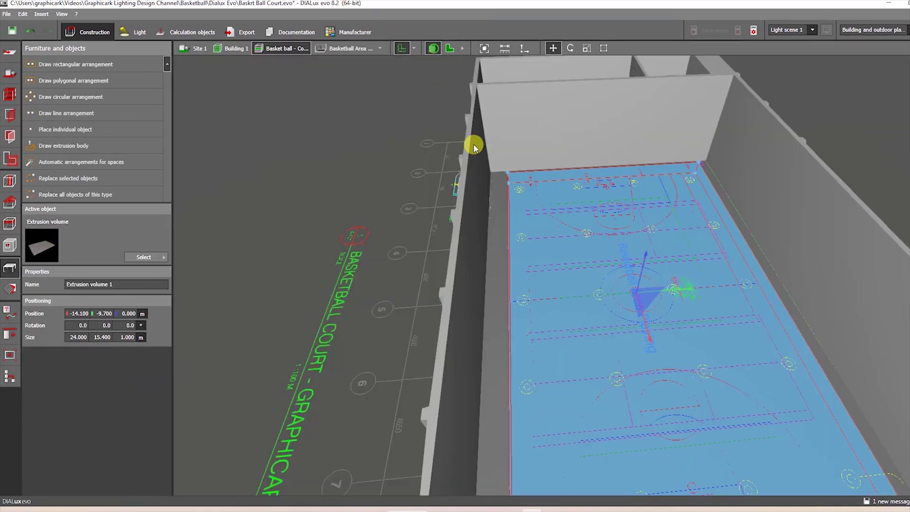
{"action": "scroll", "coordinate": [585, 272], "scroll_direction": "down", "scroll_amount": 1}
{"action": "left_click", "coordinate": [321, 257]}
{"action": "right_click_drag", "start_coordinate": [315, 261], "coordinate": [626, 228]}
{"action": "left_click_drag", "start_coordinate": [625, 229], "coordinate": [758, 275]}
{"action": "left_click", "coordinate": [598, 232]}
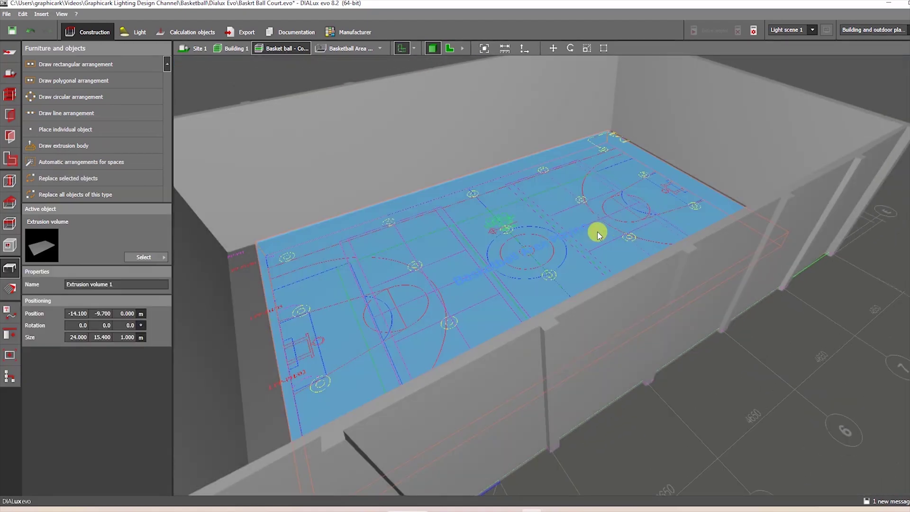
{"action": "left_click", "coordinate": [459, 174]}
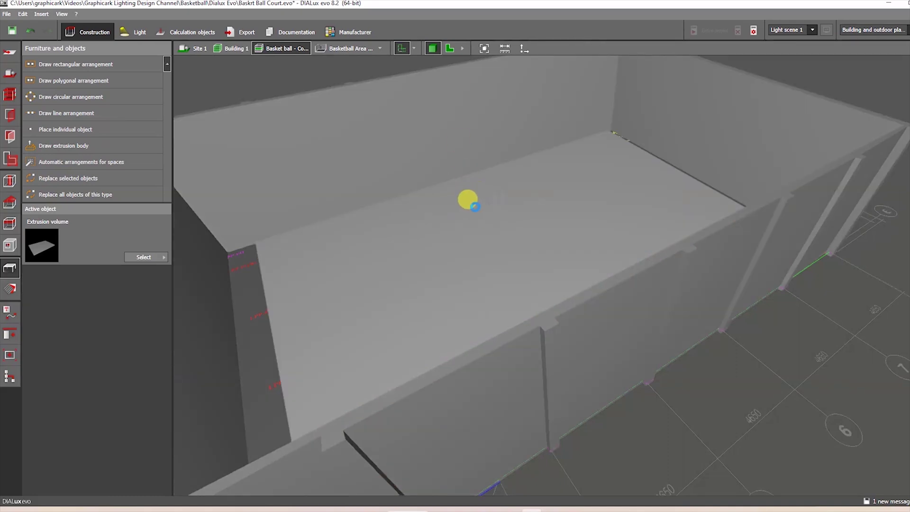
{"action": "key", "text": "ctrl+z"}
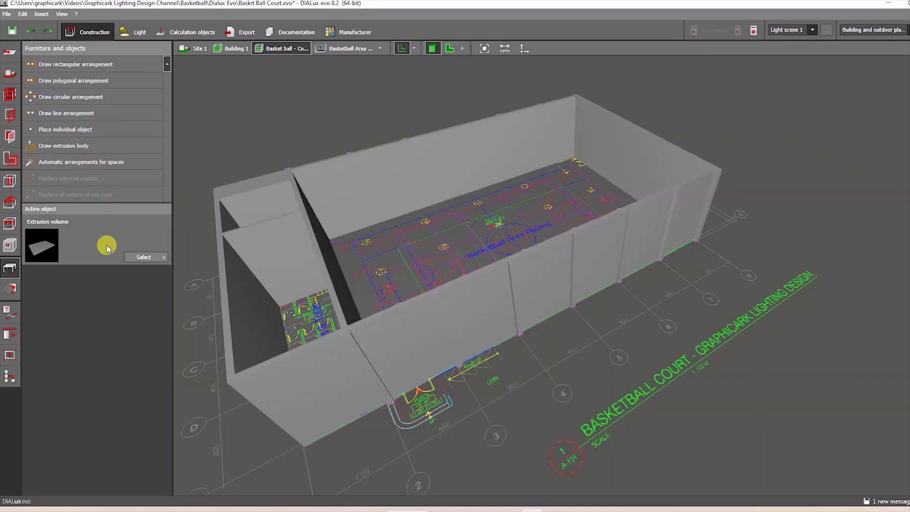
Step: Browse the object library for the extrusion volume and place the court-shaped volume as an individual object on the court floor
{"action": "left_click", "coordinate": [140, 258]}
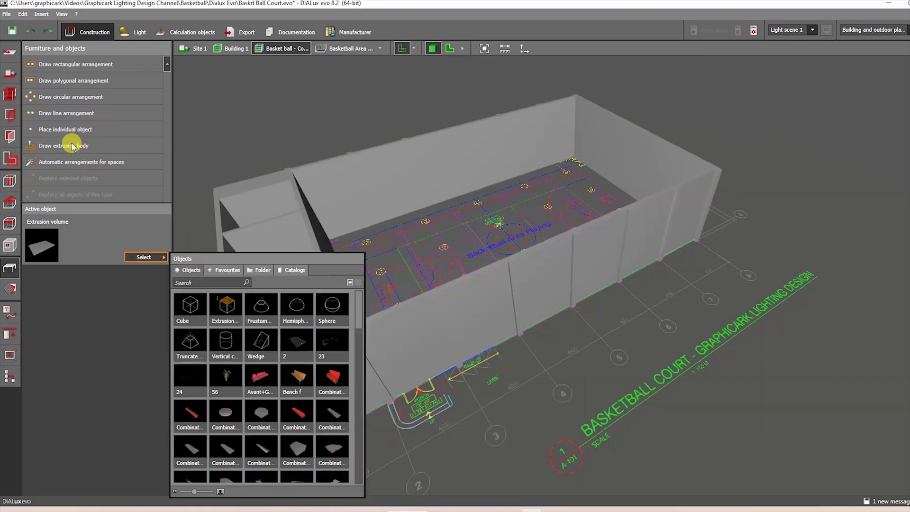
{"action": "left_click", "coordinate": [227, 310]}
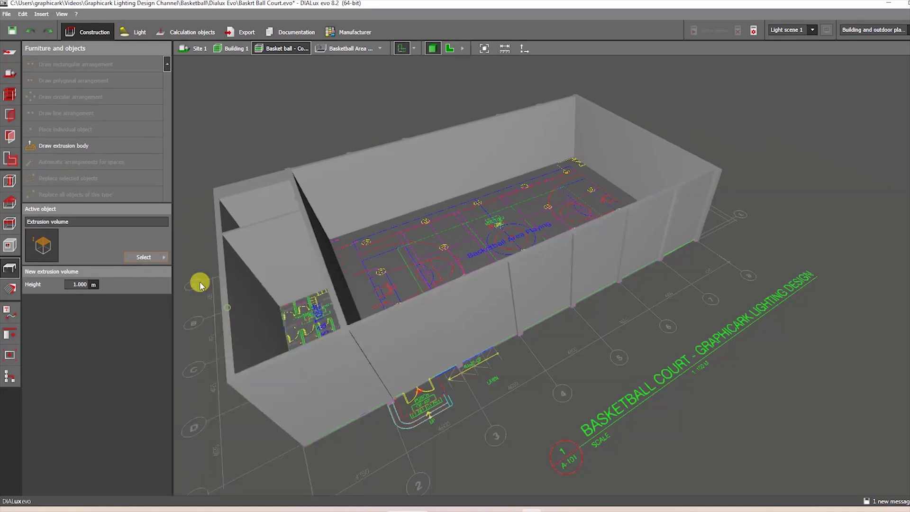
{"action": "left_click", "coordinate": [429, 238]}
{"action": "scroll", "coordinate": [439, 227], "scroll_direction": "down", "scroll_amount": 3}
{"action": "scroll", "coordinate": [488, 219], "scroll_direction": "up", "scroll_amount": 3}
{"action": "left_click_drag", "start_coordinate": [488, 220], "coordinate": [530, 217]}
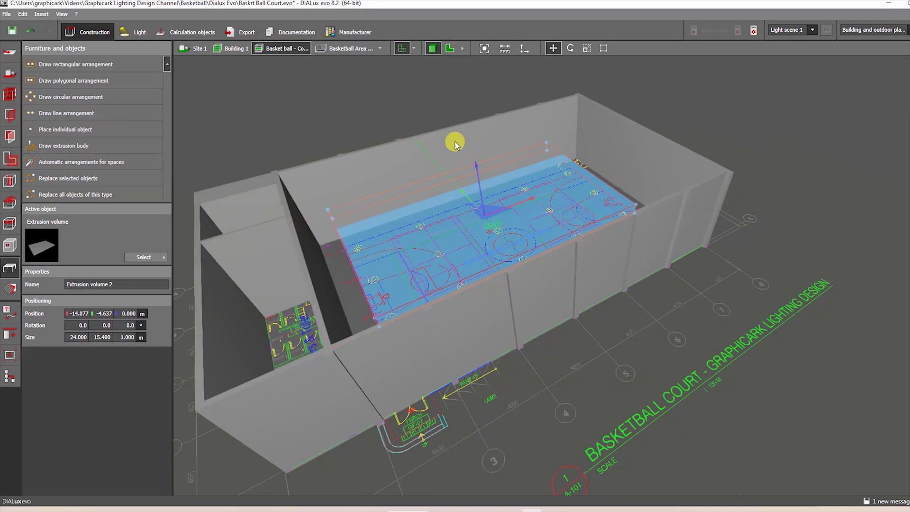
Step: Move the placed volume in plan onto the court outline at Y -9.700 m, and check it in 3D with the selection cleared
{"action": "mouse_move", "coordinate": [353, 114]}
{"action": "left_mouse_down"}
{"action": "mouse_move", "coordinate": [424, 107]}
{"action": "mouse_move", "coordinate": [522, 283]}
{"action": "left_mouse_up"}
{"action": "left_click", "coordinate": [450, 48]}
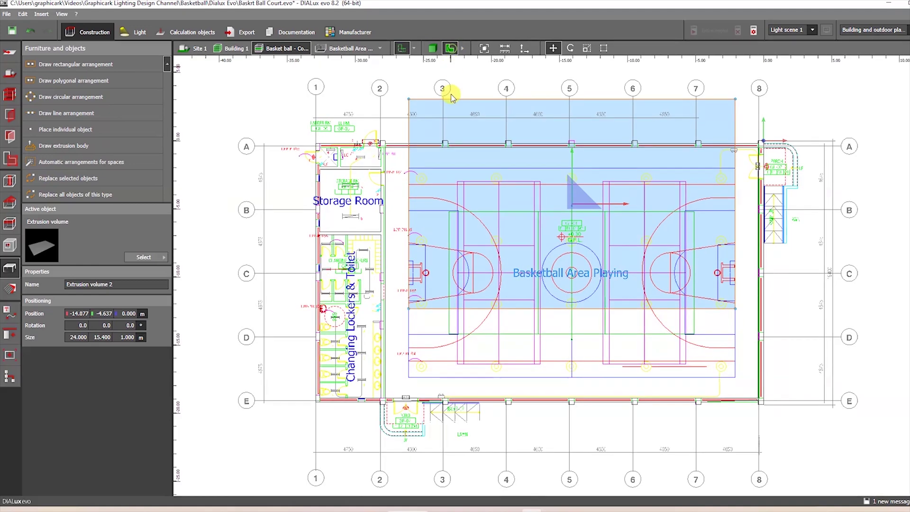
{"action": "left_click_drag", "start_coordinate": [573, 157], "coordinate": [574, 226]}
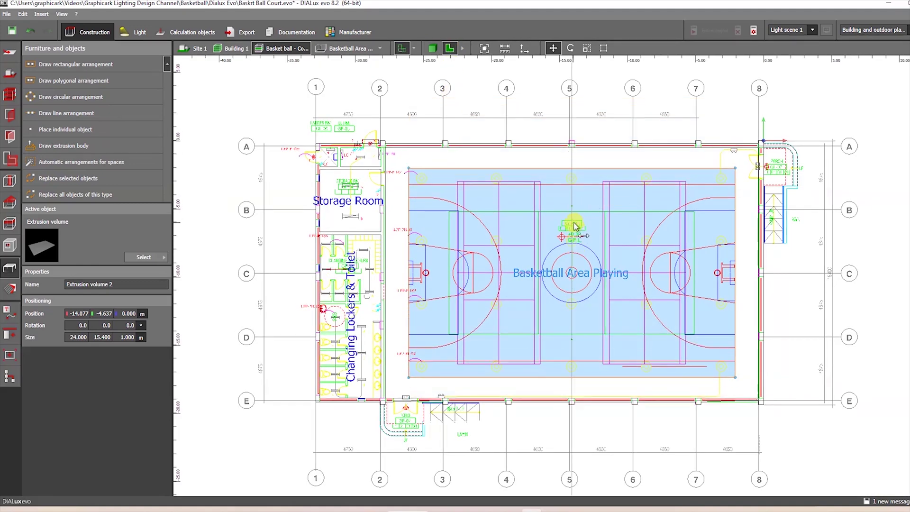
{"action": "left_click", "coordinate": [432, 48]}
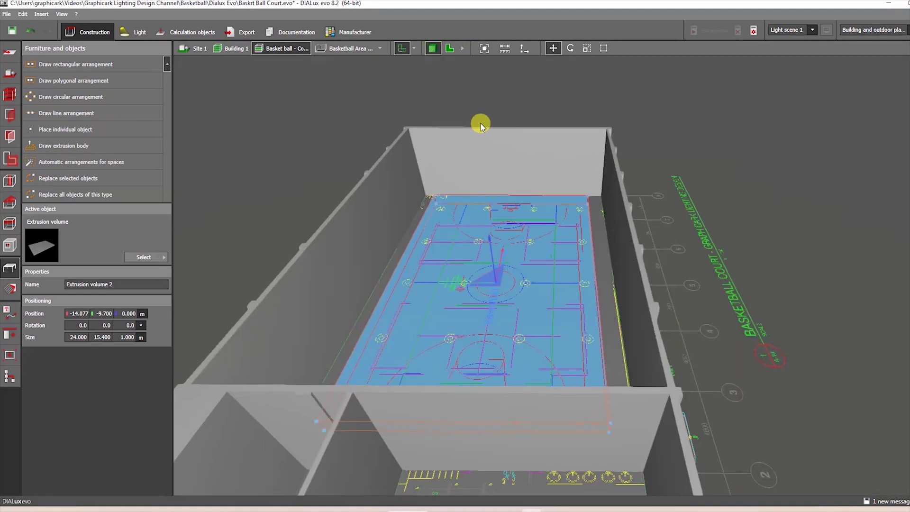
{"action": "left_click", "coordinate": [508, 92]}
{"action": "left_click_drag", "start_coordinate": [508, 92], "coordinate": [445, 166]}
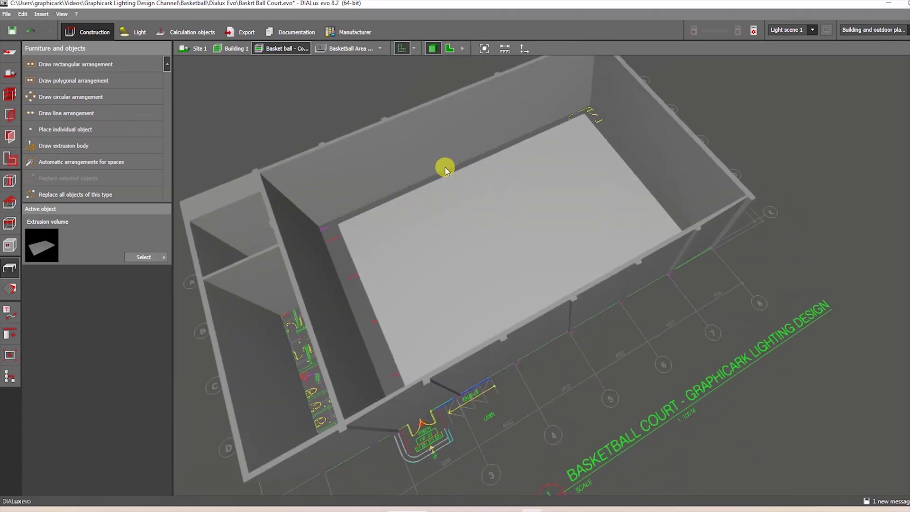
Step: Select the court extrusion volume, set its height to 0.1 m and inspect its edge up close in 3D
{"action": "left_click", "coordinate": [516, 216]}
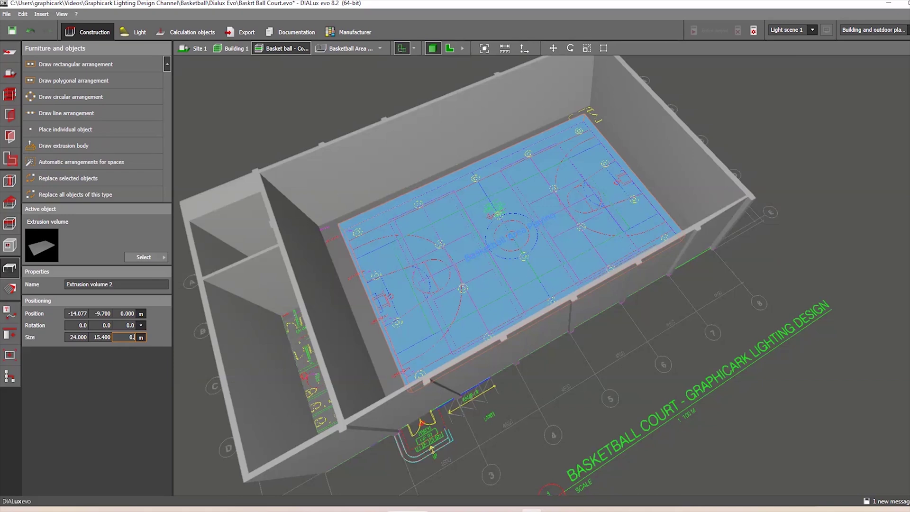
{"action": "key", "text": "Return"}
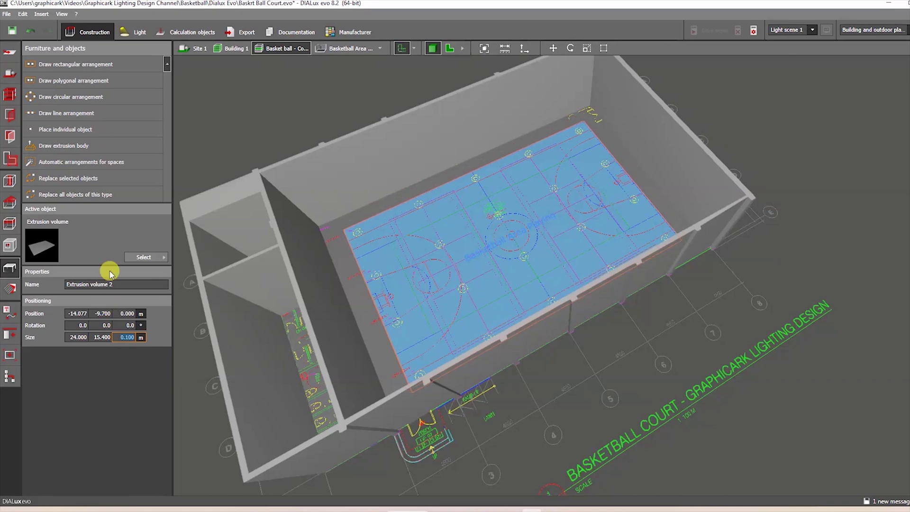
{"action": "left_click", "coordinate": [810, 126]}
{"action": "right_click_drag", "start_coordinate": [790, 134], "coordinate": [707, 149]}
{"action": "scroll", "coordinate": [365, 298], "scroll_direction": "up", "scroll_amount": 3}
{"action": "mouse_move", "coordinate": [403, 286]}
{"action": "right_mouse_down"}
{"action": "mouse_move", "coordinate": [419, 275]}
{"action": "mouse_move", "coordinate": [403, 270]}
{"action": "right_mouse_up"}
{"action": "left_click", "coordinate": [404, 269]}
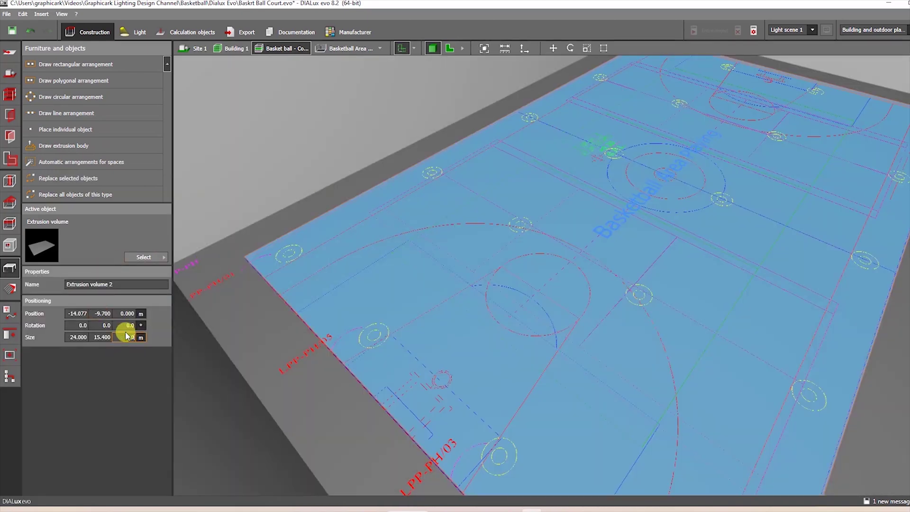
Step: Confirm the court volume's height entry, clear the selection and check the thinned volume in 3D
{"action": "key", "text": "Return"}
{"action": "scroll", "coordinate": [519, 299], "scroll_direction": "down", "scroll_amount": 5}
{"action": "left_click", "coordinate": [420, 130]}
{"action": "left_click", "coordinate": [420, 133]}
{"action": "left_click_drag", "start_coordinate": [421, 132], "coordinate": [471, 179]}
{"action": "scroll", "coordinate": [557, 299], "scroll_direction": "up", "scroll_amount": 6}
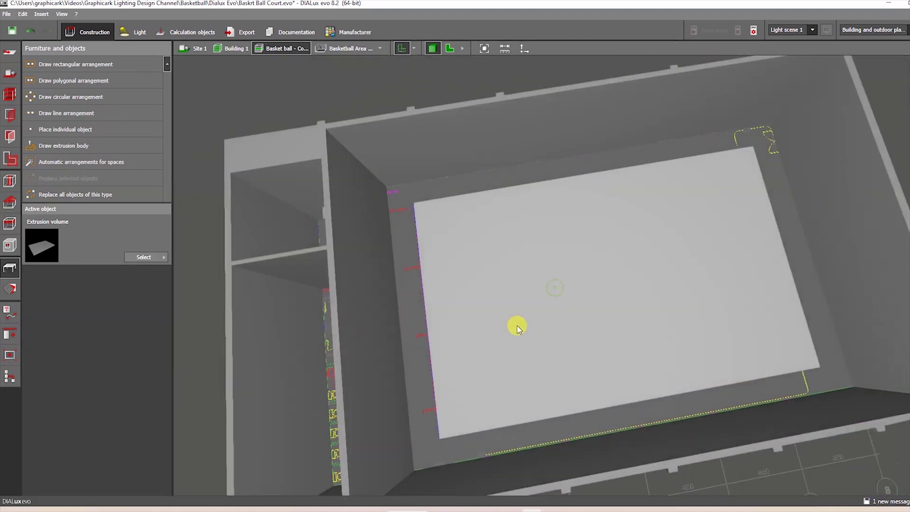
{"action": "scroll", "coordinate": [517, 326], "scroll_direction": "down", "scroll_amount": 6}
{"action": "scroll", "coordinate": [550, 161], "scroll_direction": "up", "scroll_amount": 4}
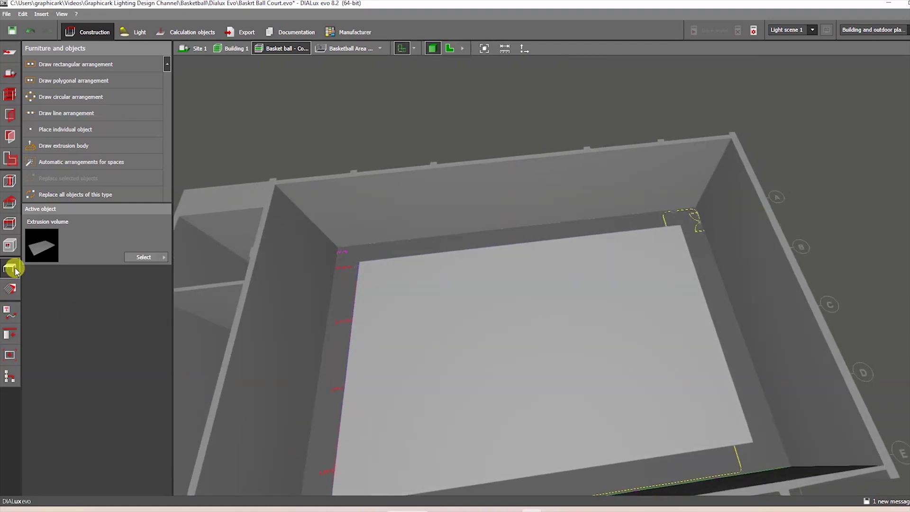
{"action": "left_click", "coordinate": [12, 291]}
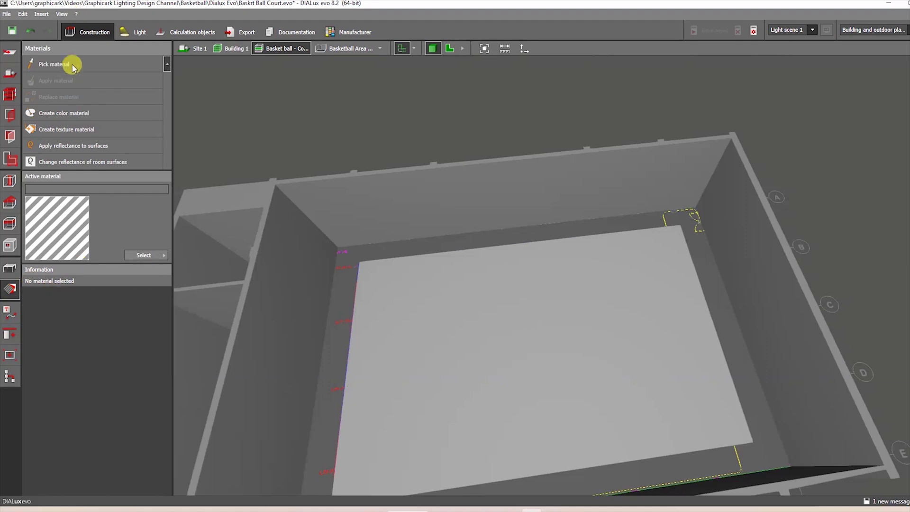
{"action": "left_click", "coordinate": [71, 129]}
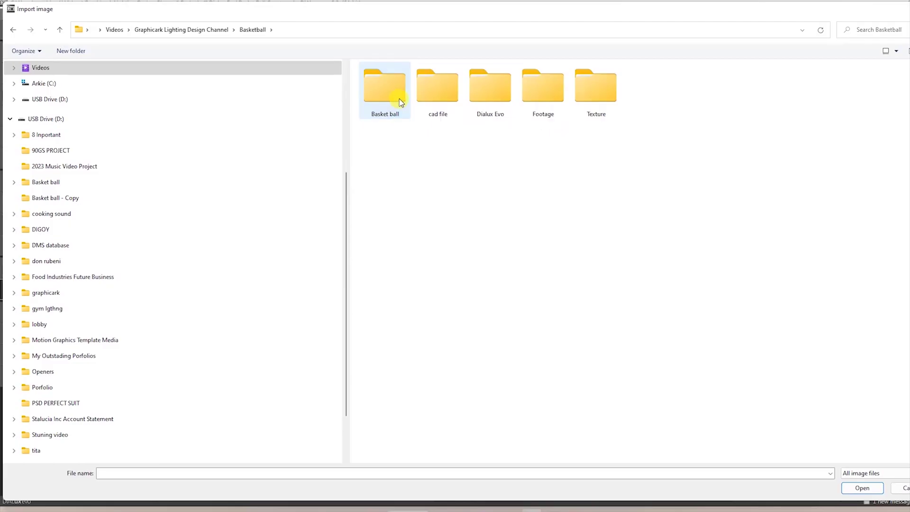
{"action": "double_click", "coordinate": [592, 80]}
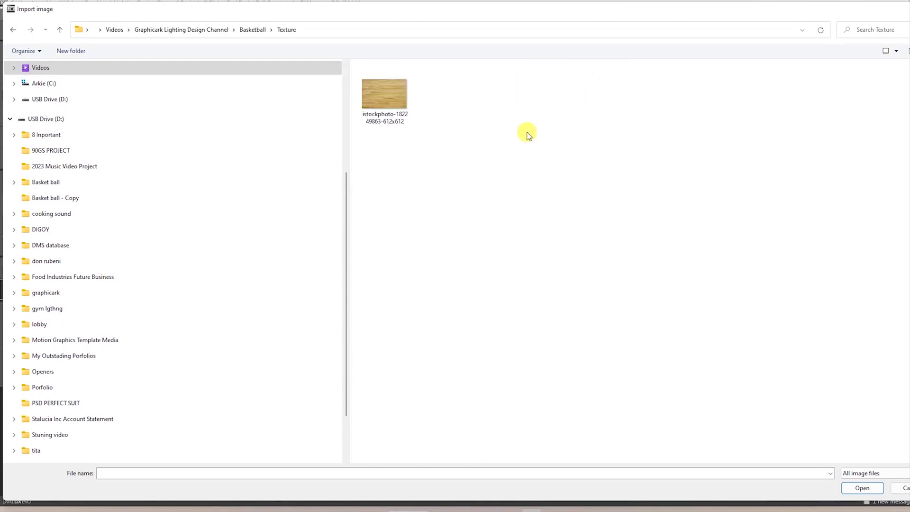
{"action": "double_click", "coordinate": [409, 112]}
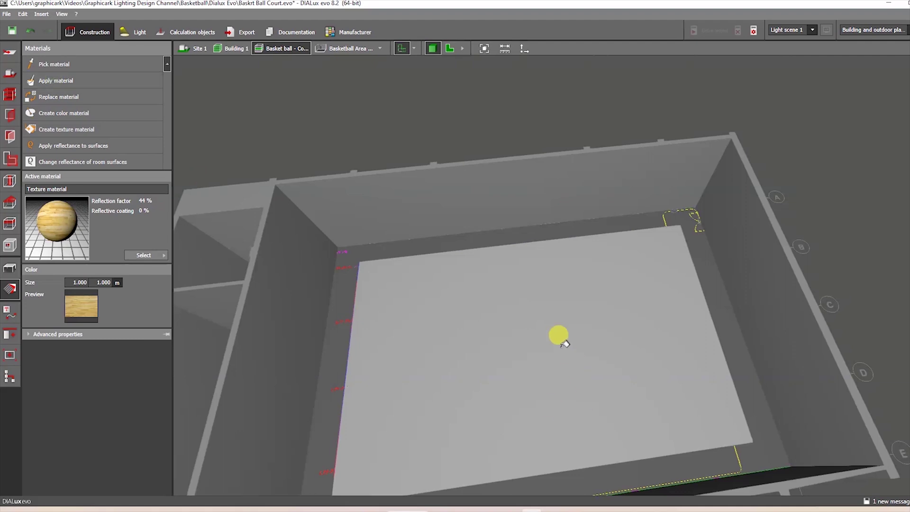
Step: Apply the wood texture to the court volume's top face, stretch it 24 m wide and over the full court depth, and review it
{"action": "left_click", "coordinate": [559, 337]}
{"action": "scroll", "coordinate": [569, 362], "scroll_direction": "up", "scroll_amount": 2}
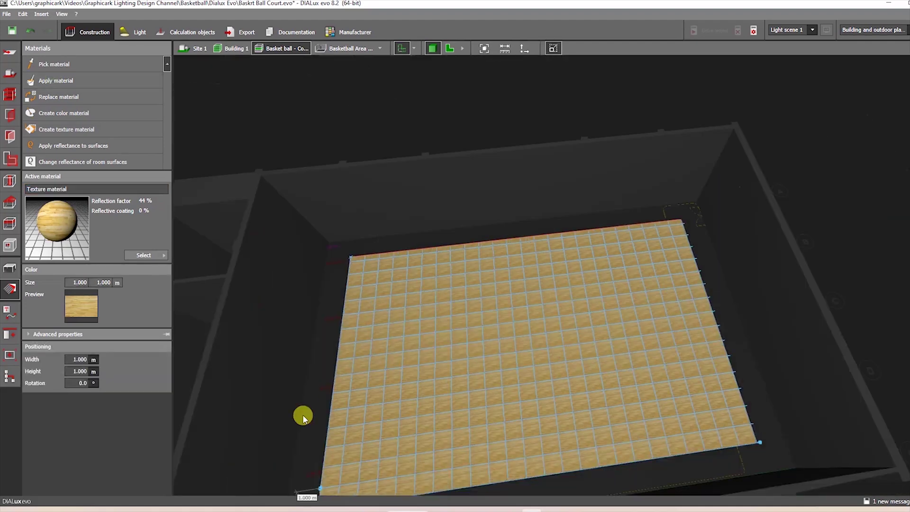
{"action": "scroll", "coordinate": [314, 443], "scroll_direction": "down", "scroll_amount": 3}
{"action": "scroll", "coordinate": [346, 441], "scroll_direction": "up", "scroll_amount": 1}
{"action": "middle_click_drag", "start_coordinate": [346, 442], "coordinate": [353, 423]}
{"action": "left_click_drag", "start_coordinate": [329, 450], "coordinate": [326, 421]}
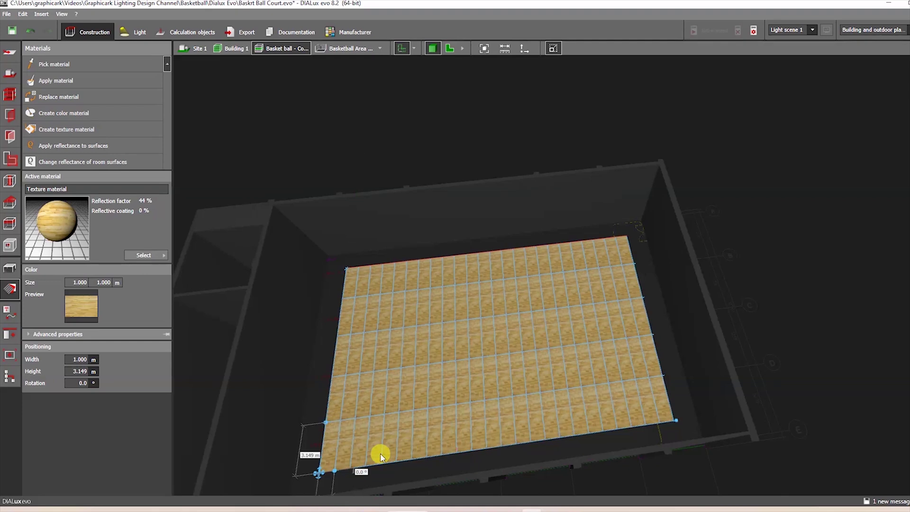
{"action": "left_click_drag", "start_coordinate": [339, 473], "coordinate": [675, 426]}
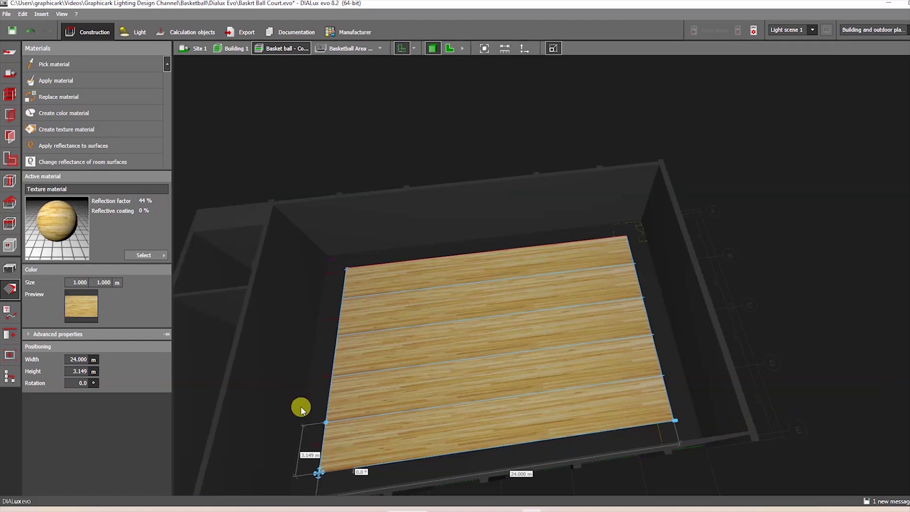
{"action": "left_click_drag", "start_coordinate": [327, 425], "coordinate": [367, 270]}
{"action": "left_click", "coordinate": [859, 217]}
{"action": "right_click_drag", "start_coordinate": [840, 229], "coordinate": [790, 248]}
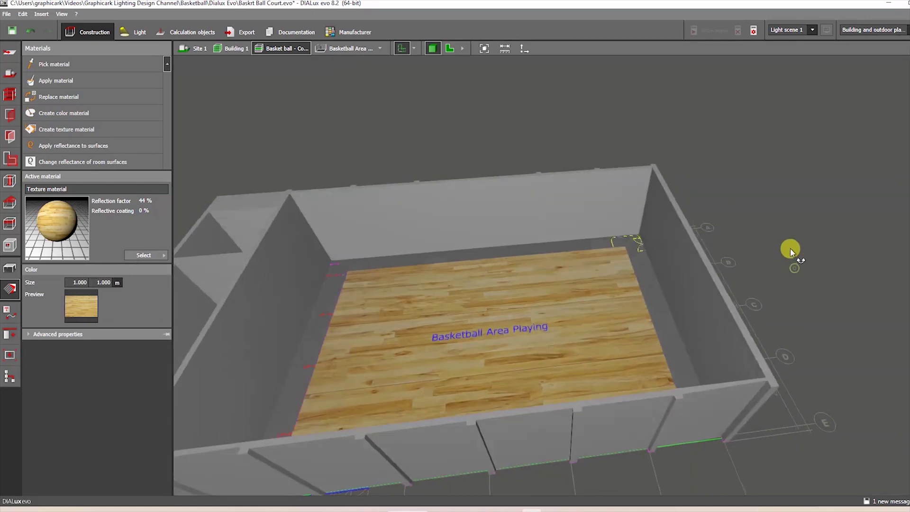
{"action": "scroll", "coordinate": [459, 355], "scroll_direction": "up", "scroll_amount": 2}
{"action": "right_click_drag", "start_coordinate": [458, 363], "coordinate": [508, 348]}
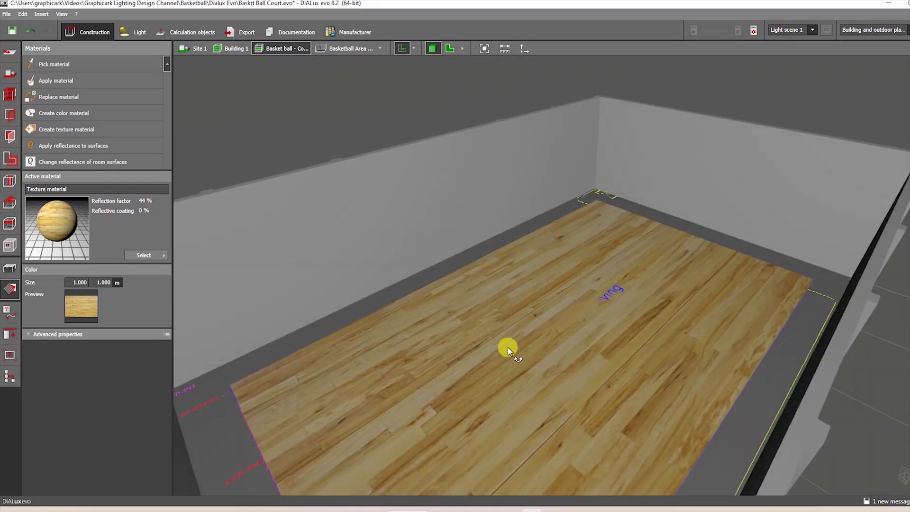
Step: Start another texture material and browse the Downloads folder for its image
{"action": "left_click", "coordinate": [90, 129]}
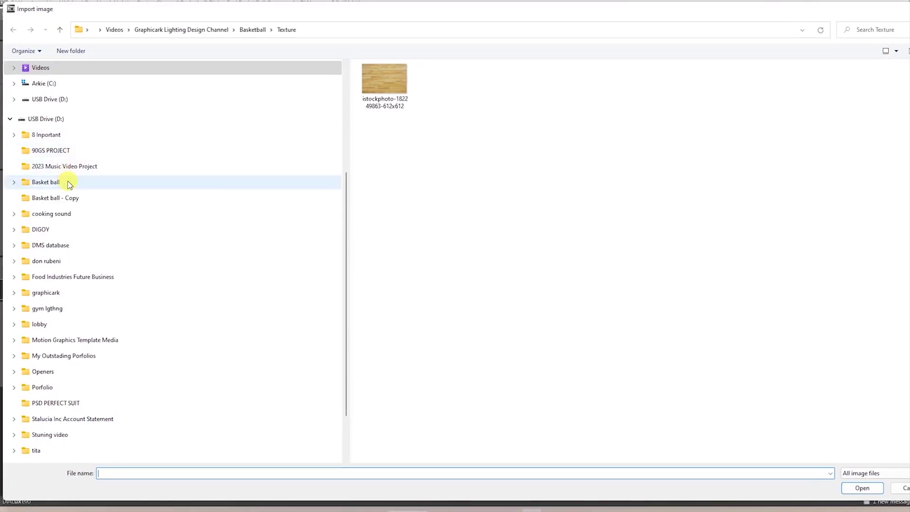
{"action": "scroll", "coordinate": [67, 143], "scroll_direction": "up", "scroll_amount": 2}
{"action": "left_click", "coordinate": [60, 103]}
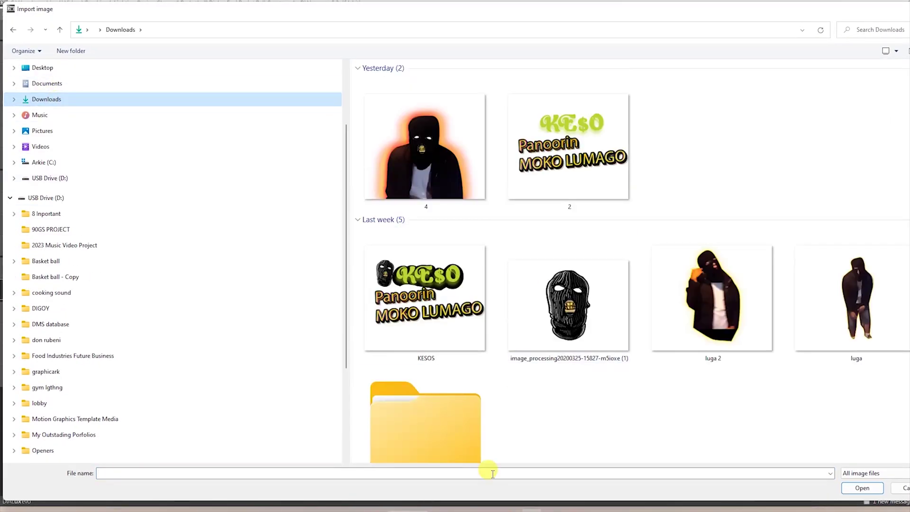
Step: Switch to the browser and save the TurboSquid gym basketball floor image to the Texture folder under its suggested Gymfloor3 name
{"action": "left_click", "coordinate": [509, 510]}
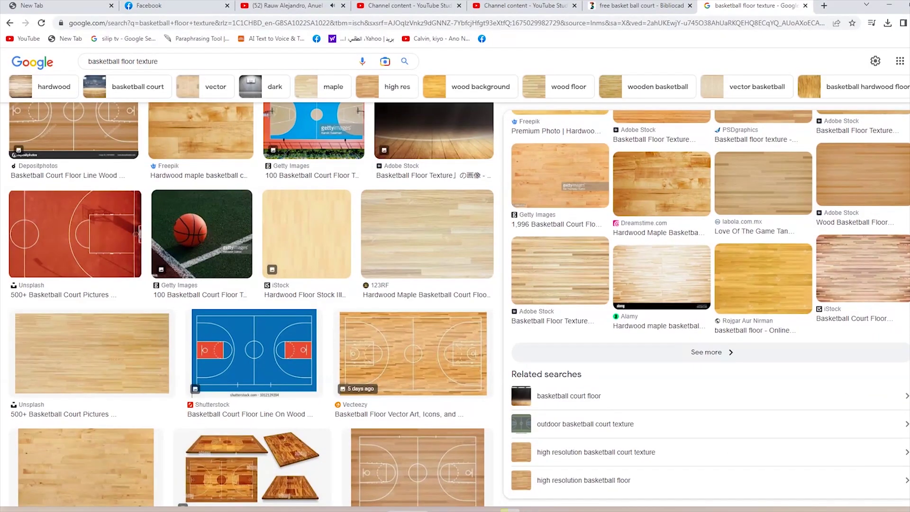
{"action": "scroll", "coordinate": [143, 188], "scroll_direction": "up", "scroll_amount": 2}
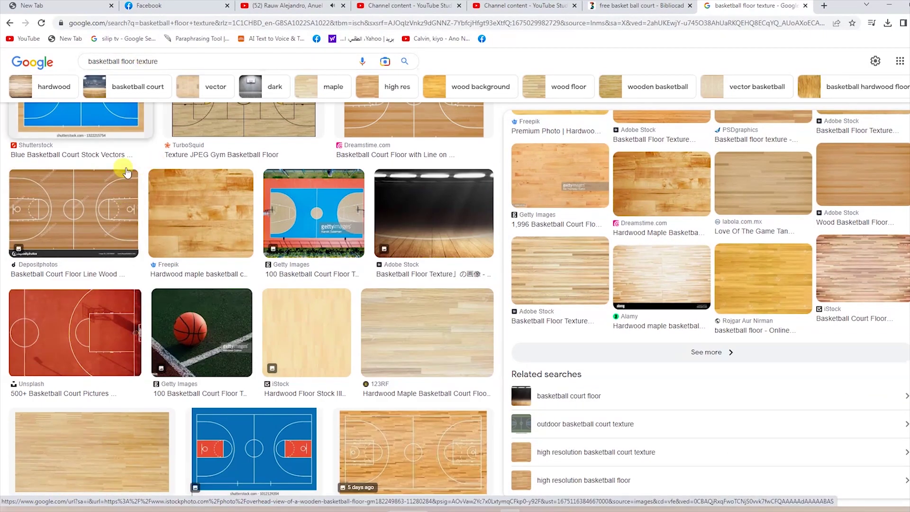
{"action": "scroll", "coordinate": [105, 219], "scroll_direction": "up", "scroll_amount": 5}
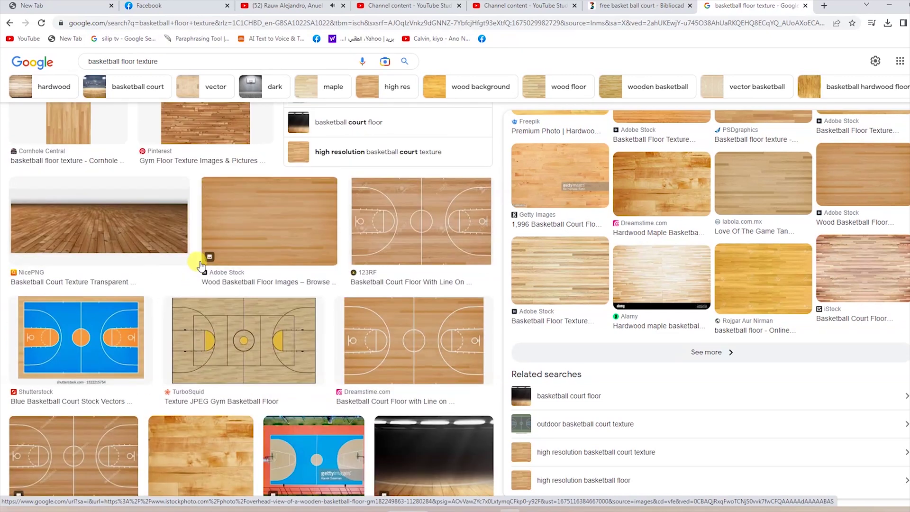
{"action": "left_click", "coordinate": [284, 350]}
{"action": "right_click", "coordinate": [681, 192]}
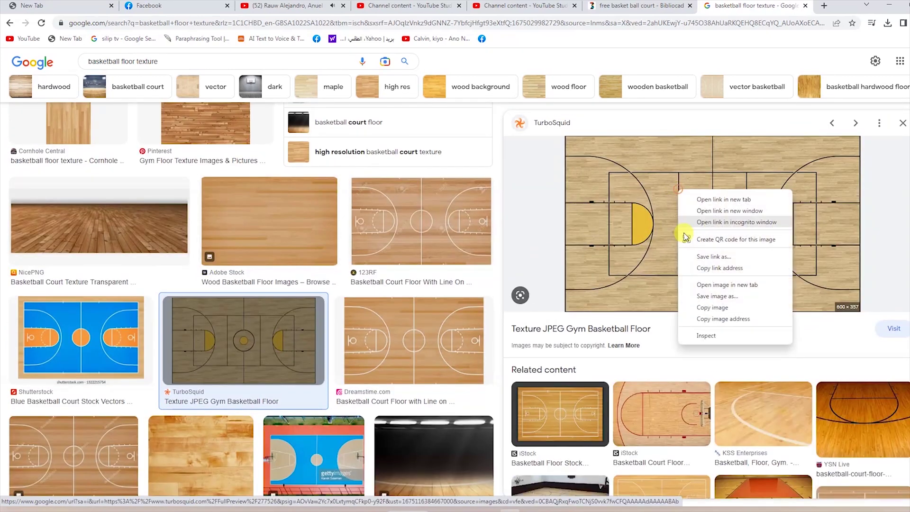
{"action": "left_click", "coordinate": [728, 299]}
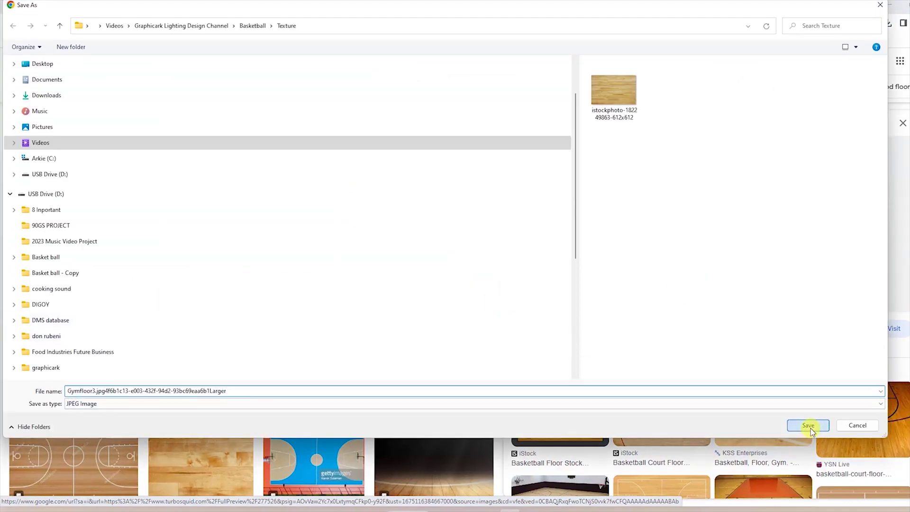
{"action": "left_click", "coordinate": [809, 425]}
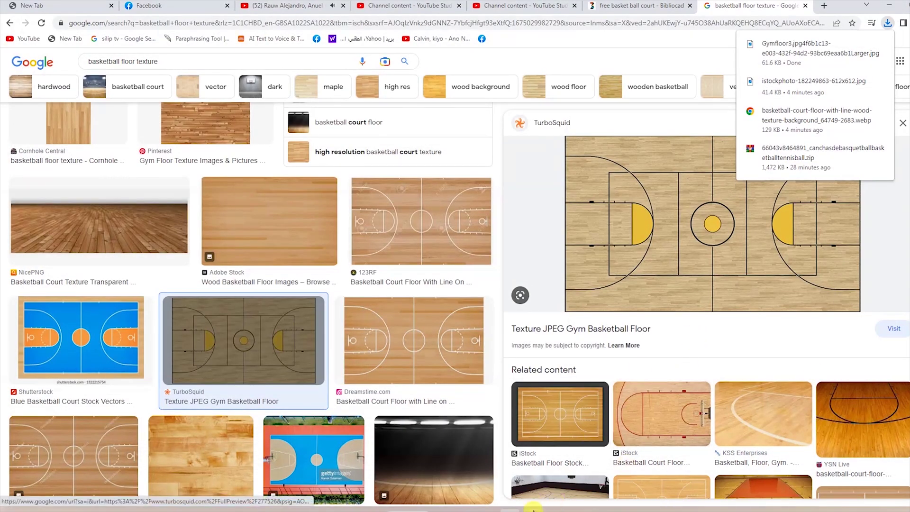
Step: Return to DIALux evo and import the Gymfloor3 image from Graphicark Lighting Design Channel > Basketball > Texture as the new texture material
{"action": "left_click", "coordinate": [533, 508]}
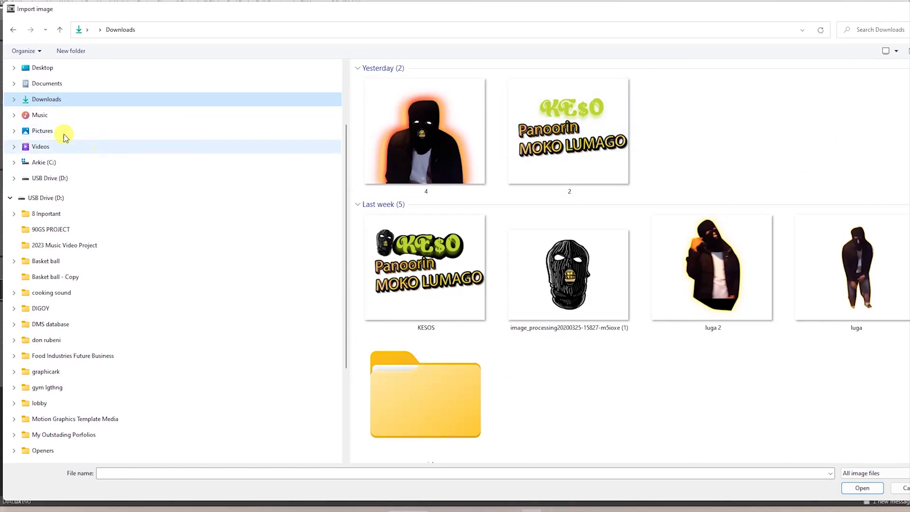
{"action": "left_click", "coordinate": [48, 148]}
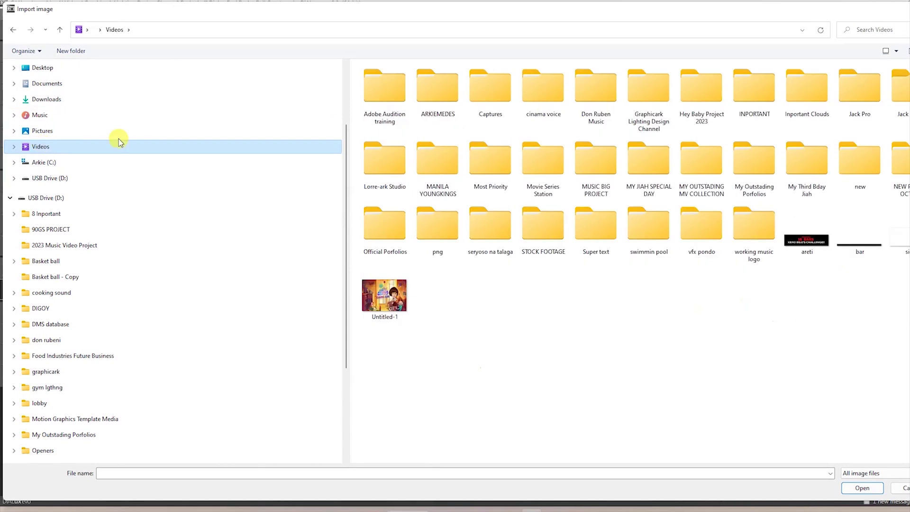
{"action": "double_click", "coordinate": [644, 92]}
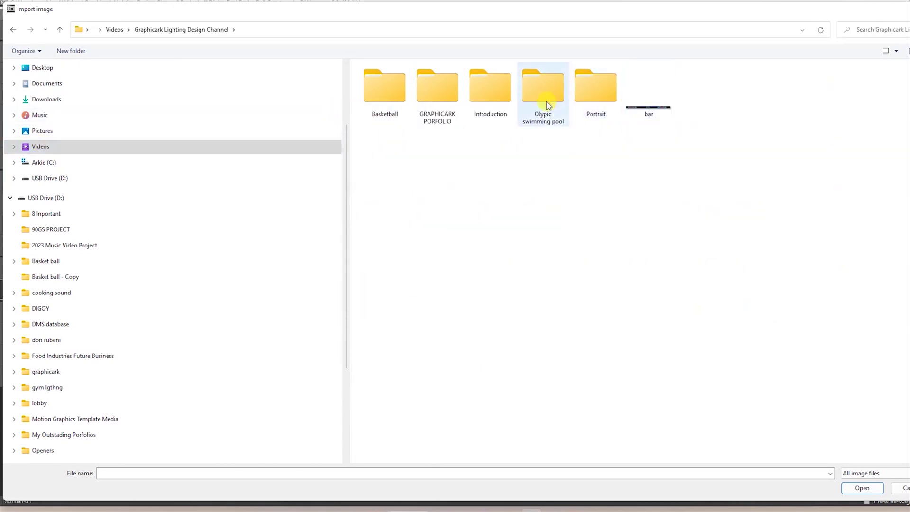
{"action": "double_click", "coordinate": [386, 103]}
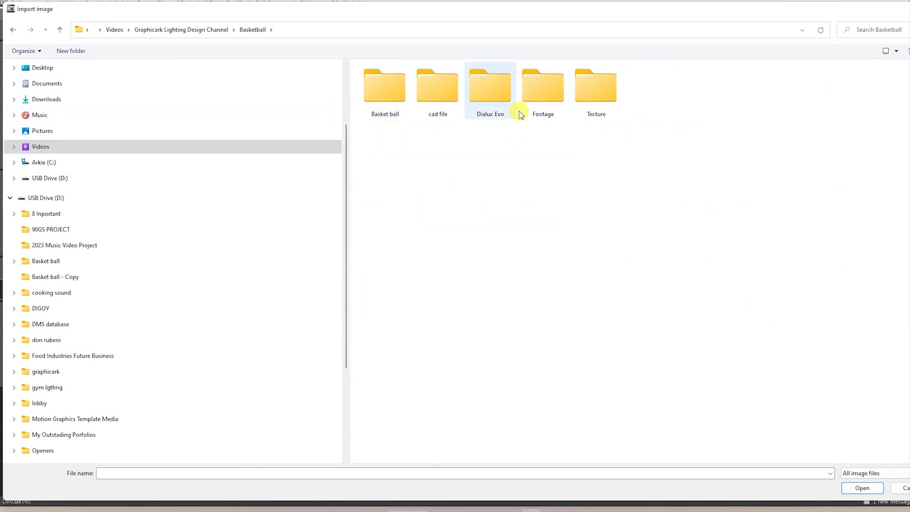
{"action": "double_click", "coordinate": [593, 95]}
{"action": "left_click", "coordinate": [378, 102]}
{"action": "double_click", "coordinate": [377, 99]}
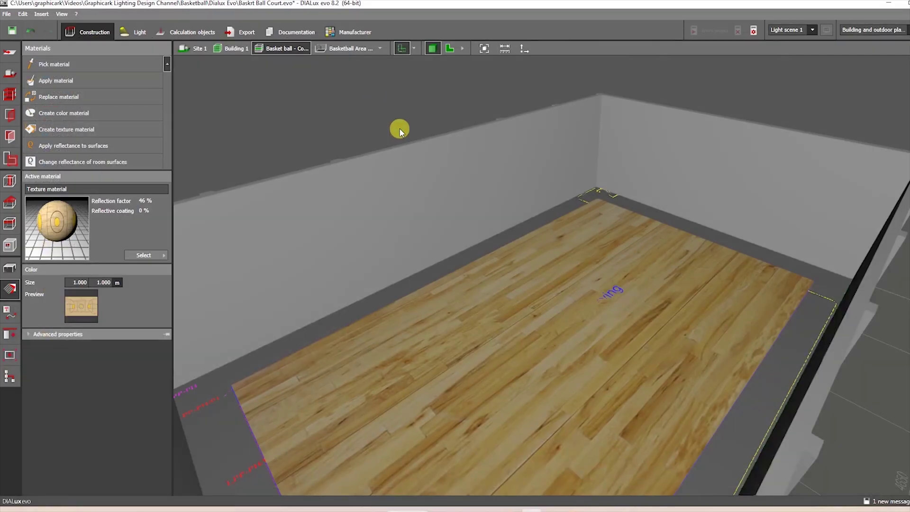
Step: Apply the gym floor texture to the court volume's top face and stretch it 24 m wide and over the full court depth
{"action": "left_click", "coordinate": [522, 307]}
{"action": "right_click_drag", "start_coordinate": [533, 294], "coordinate": [485, 311]}
{"action": "left_click_drag", "start_coordinate": [486, 311], "coordinate": [266, 435]}
{"action": "left_click", "coordinate": [308, 439]}
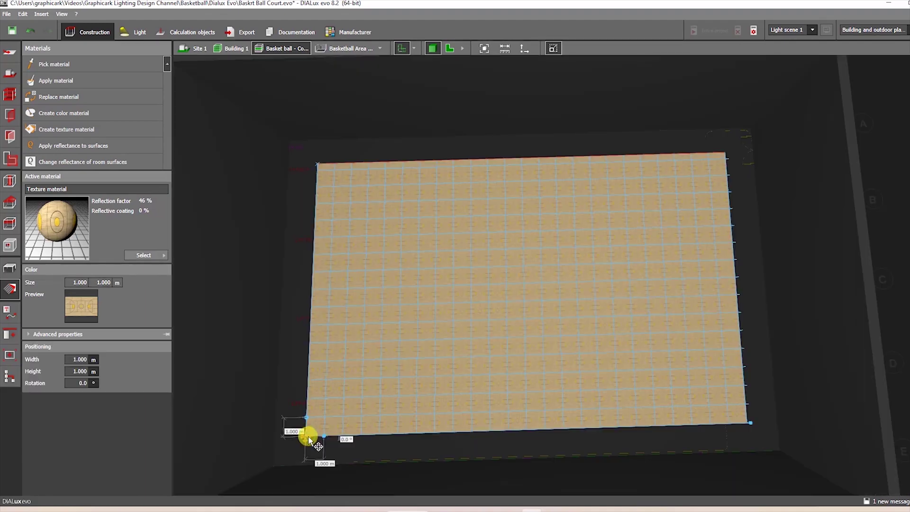
{"action": "left_click_drag", "start_coordinate": [326, 436], "coordinate": [748, 418]}
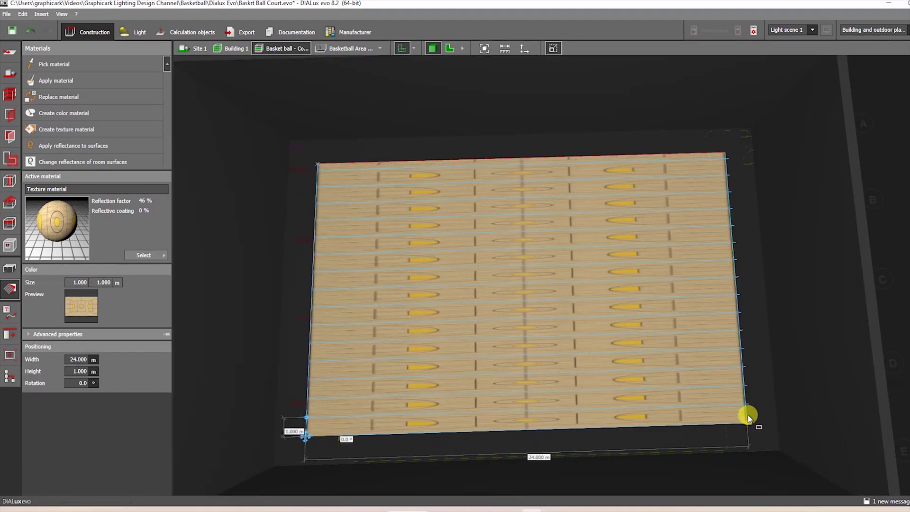
{"action": "left_click_drag", "start_coordinate": [307, 417], "coordinate": [352, 158]}
{"action": "key", "text": "Escape"}
{"action": "scroll", "coordinate": [382, 278], "scroll_direction": "down", "scroll_amount": 5}
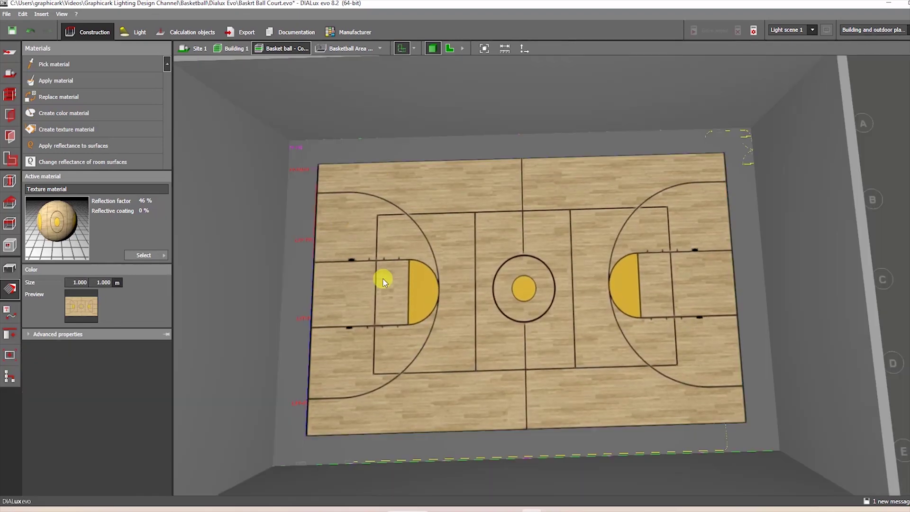
Step: Examine the marked court floor from several angles in 3D and undo the gym floor texture's application
{"action": "right_click_drag", "start_coordinate": [448, 300], "coordinate": [566, 241]}
{"action": "scroll", "coordinate": [566, 242], "scroll_direction": "up", "scroll_amount": 3}
{"action": "middle_click_drag", "start_coordinate": [567, 243], "coordinate": [609, 251]}
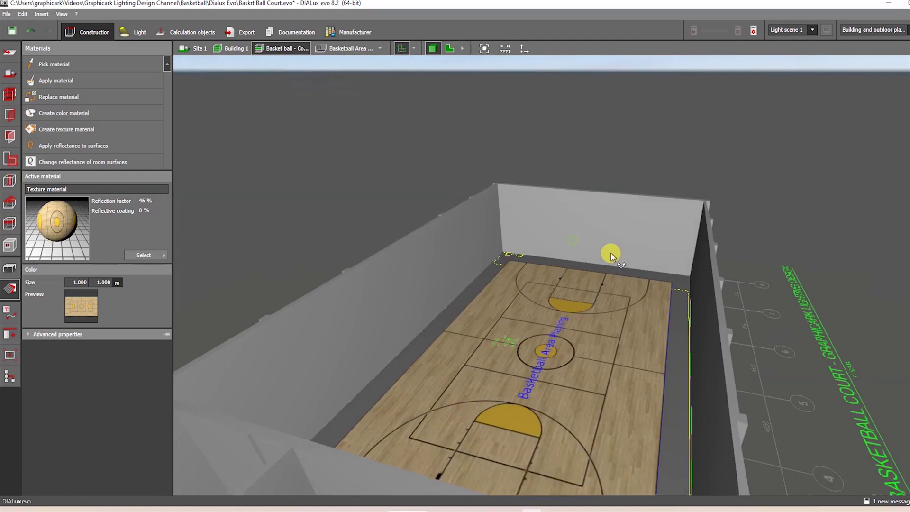
{"action": "middle_click_drag", "start_coordinate": [529, 407], "coordinate": [548, 291]}
{"action": "scroll", "coordinate": [508, 285], "scroll_direction": "up", "scroll_amount": 3}
{"action": "right_click_drag", "start_coordinate": [473, 290], "coordinate": [513, 231]}
{"action": "scroll", "coordinate": [456, 323], "scroll_direction": "down", "scroll_amount": 5}
{"action": "scroll", "coordinate": [539, 190], "scroll_direction": "up", "scroll_amount": 2}
{"action": "right_click_drag", "start_coordinate": [540, 190], "coordinate": [514, 315]}
{"action": "key", "text": "ctrl+z"}
{"action": "key", "text": "ctrl+z"}
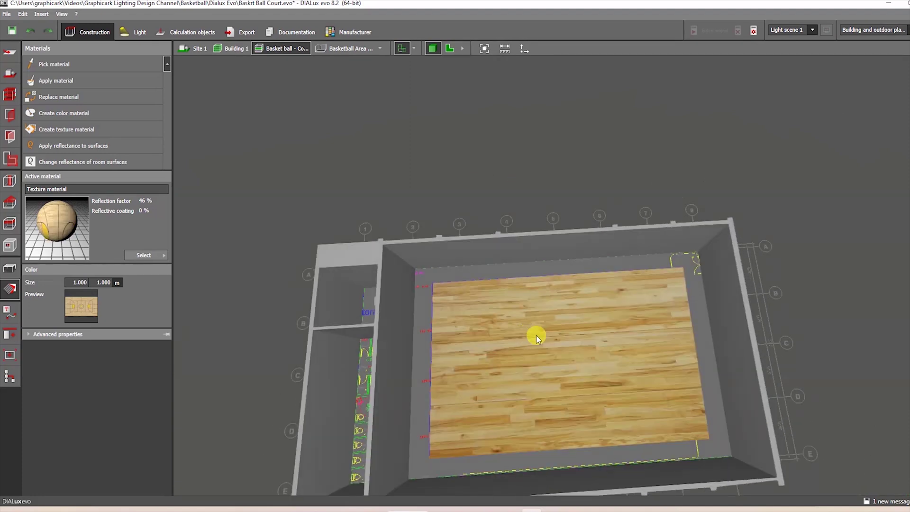
Step: Draw an extrusion body tracing the three-point area on the locker-side half of the plan, about 6.8 by 11.1 m
{"action": "left_click", "coordinate": [451, 50]}
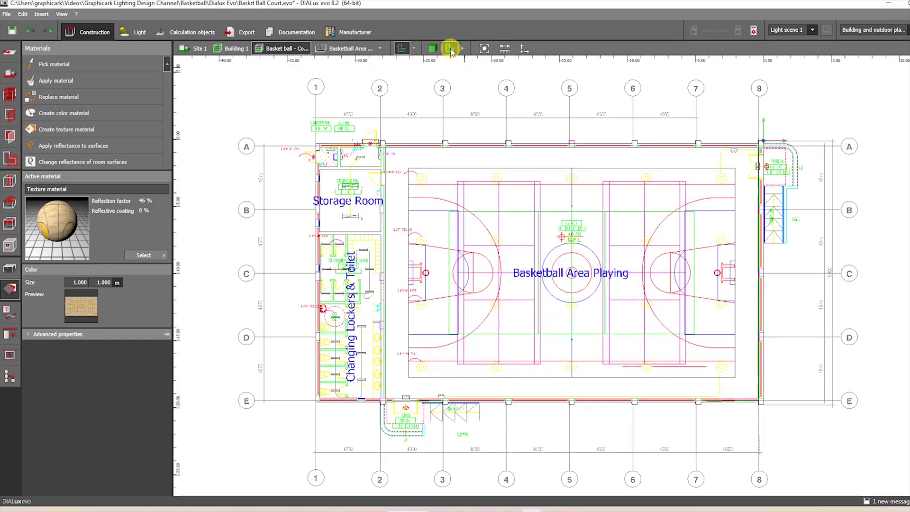
{"action": "left_click", "coordinate": [13, 270]}
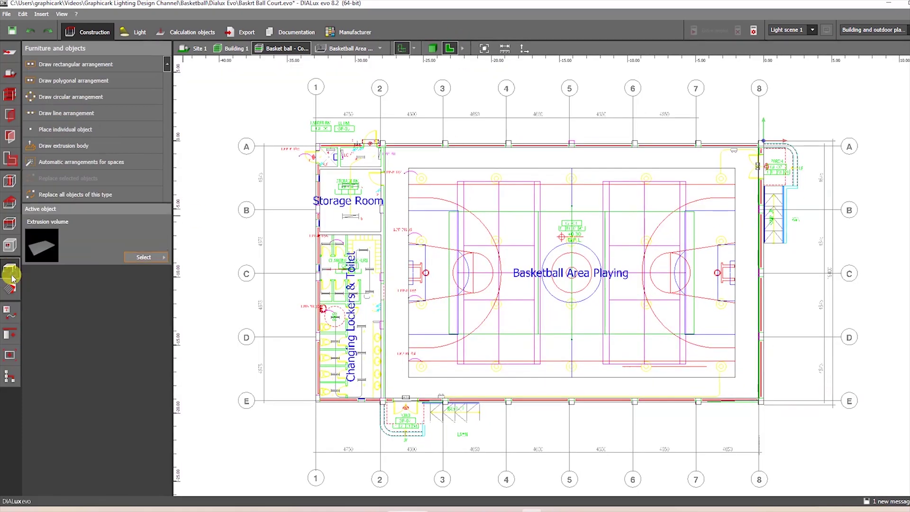
{"action": "left_click", "coordinate": [79, 151]}
{"action": "scroll", "coordinate": [389, 156], "scroll_direction": "up", "scroll_amount": 5}
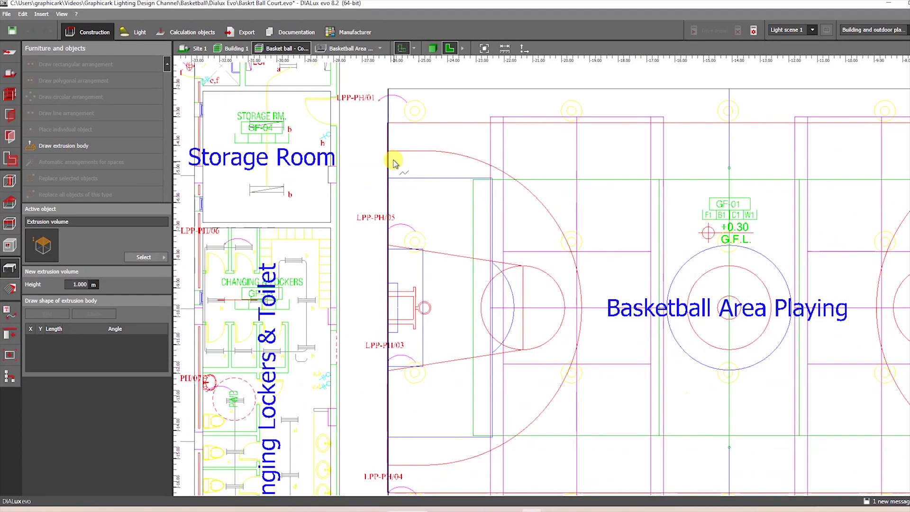
{"action": "left_click", "coordinate": [388, 151]}
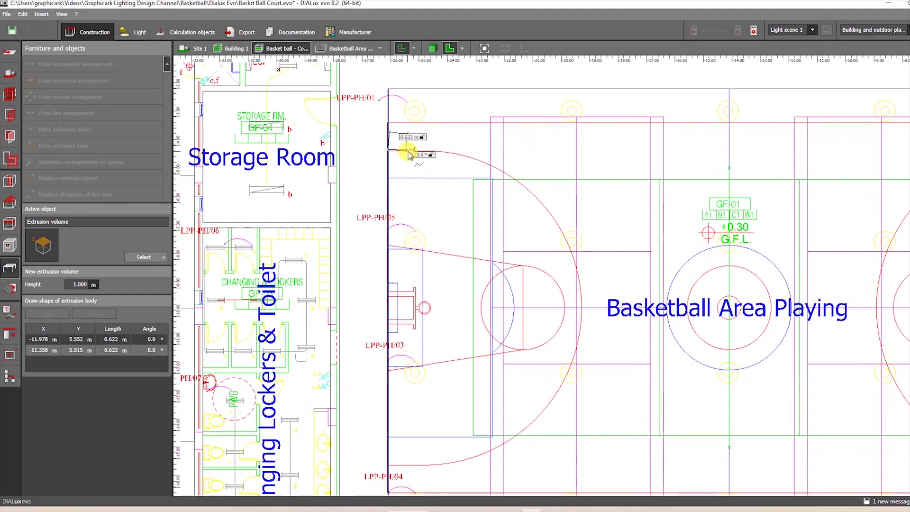
{"action": "left_click", "coordinate": [406, 151]}
{"action": "left_click", "coordinate": [433, 151]}
{"action": "left_click", "coordinate": [463, 155]}
{"action": "left_click", "coordinate": [489, 165]}
{"action": "left_click", "coordinate": [515, 179]}
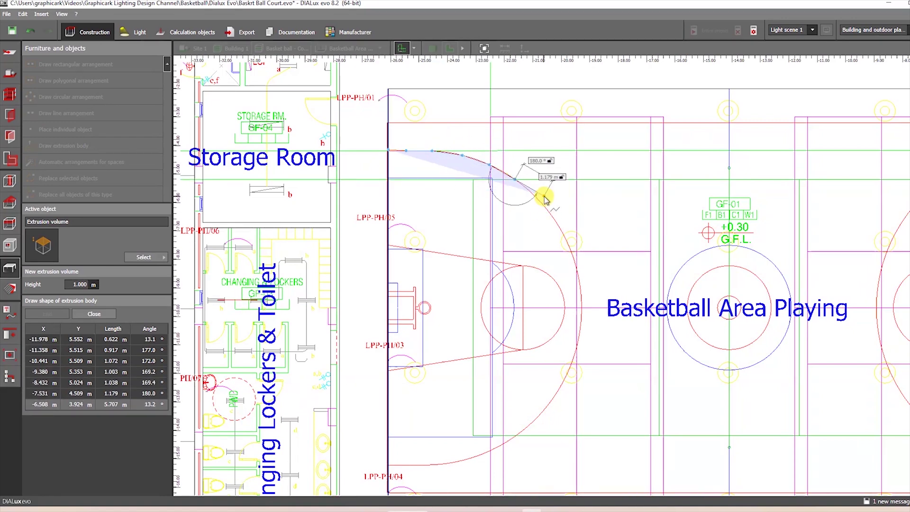
{"action": "left_click", "coordinate": [538, 198]}
{"action": "left_click", "coordinate": [560, 228]}
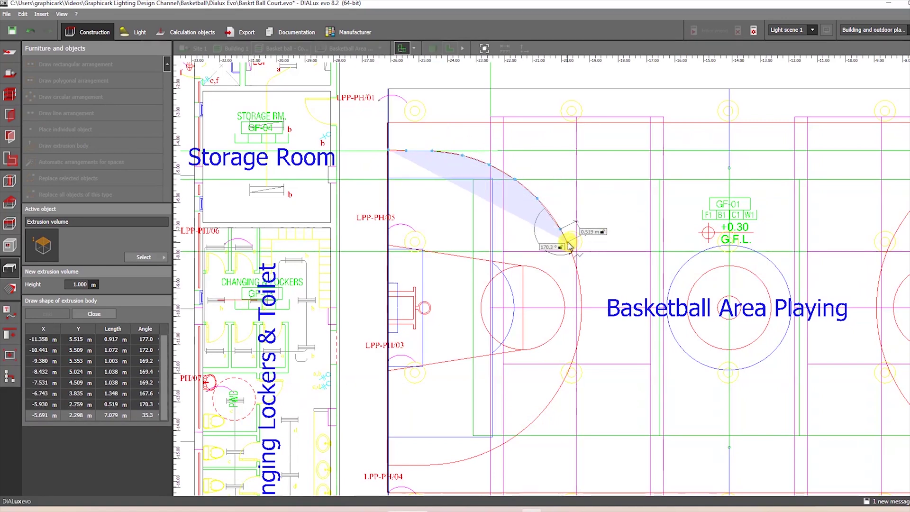
{"action": "left_click", "coordinate": [567, 243]}
{"action": "left_click", "coordinate": [575, 265]}
{"action": "left_click", "coordinate": [580, 290]}
{"action": "left_click", "coordinate": [581, 315]}
{"action": "left_click", "coordinate": [577, 346]}
{"action": "left_click", "coordinate": [568, 372]}
{"action": "middle_click_drag", "start_coordinate": [568, 373], "coordinate": [576, 303]}
{"action": "left_click", "coordinate": [553, 339]}
{"action": "left_click", "coordinate": [522, 368]}
{"action": "left_click", "coordinate": [503, 378]}
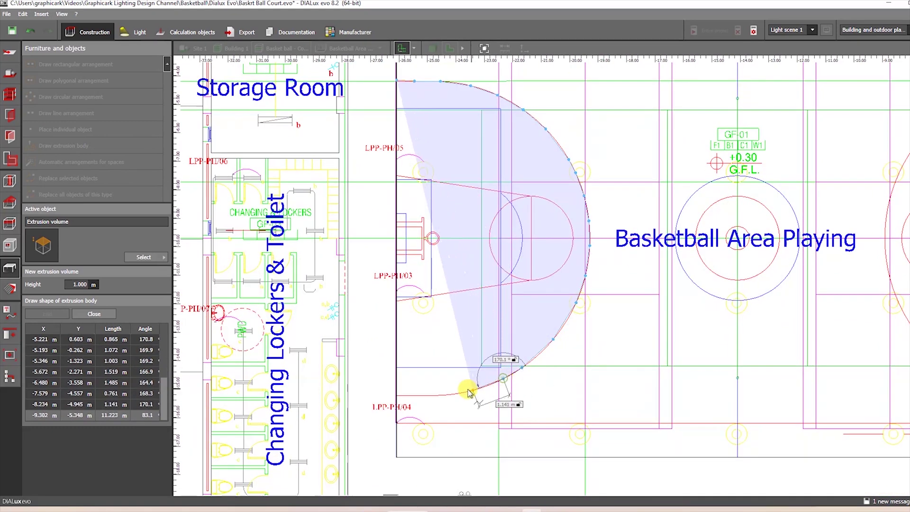
{"action": "left_click", "coordinate": [471, 390]}
{"action": "left_click", "coordinate": [436, 395]}
{"action": "left_click", "coordinate": [398, 395]}
{"action": "right_click", "coordinate": [398, 396]}
{"action": "left_click", "coordinate": [411, 400]}
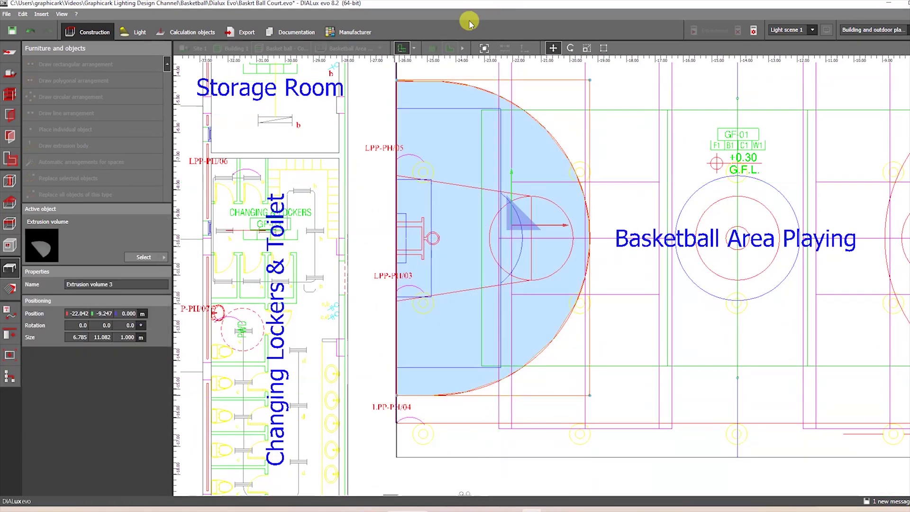
Step: Set the three-point area volume's height to 0.04 m
{"action": "left_click", "coordinate": [433, 48]}
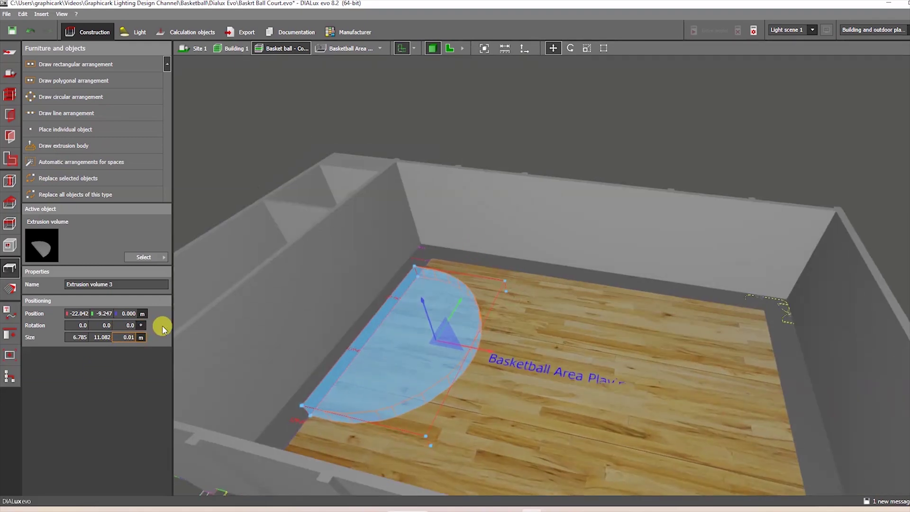
{"action": "key", "text": "Return"}
{"action": "left_click", "coordinate": [539, 96]}
{"action": "right_click_drag", "start_coordinate": [541, 98], "coordinate": [526, 321]}
{"action": "left_click", "coordinate": [427, 319]}
{"action": "left_click", "coordinate": [429, 315]}
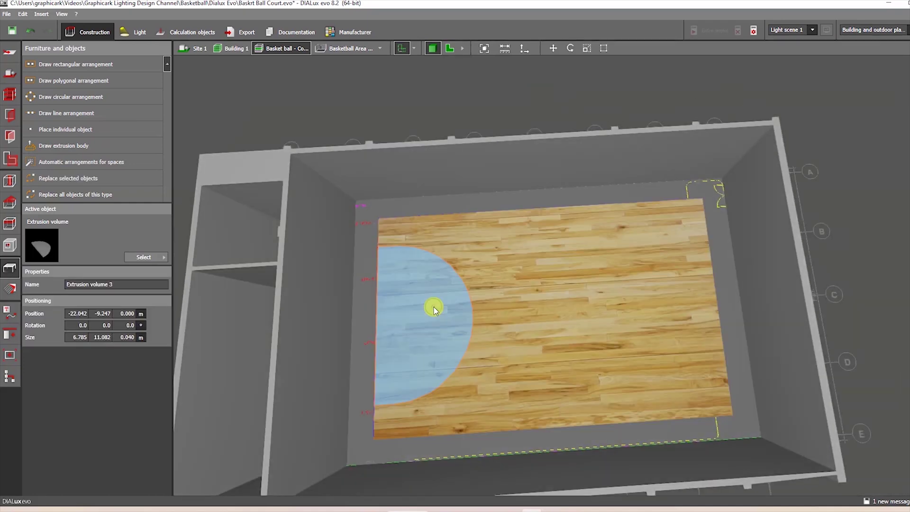
Step: Copy the three-point area volume to the opposite end of the court and rotate the copy by -180°
{"action": "left_click", "coordinate": [454, 48]}
{"action": "left_click", "coordinate": [574, 324]}
{"action": "left_click_drag", "start_coordinate": [574, 325], "coordinate": [743, 326]}
{"action": "left_click", "coordinate": [432, 48]}
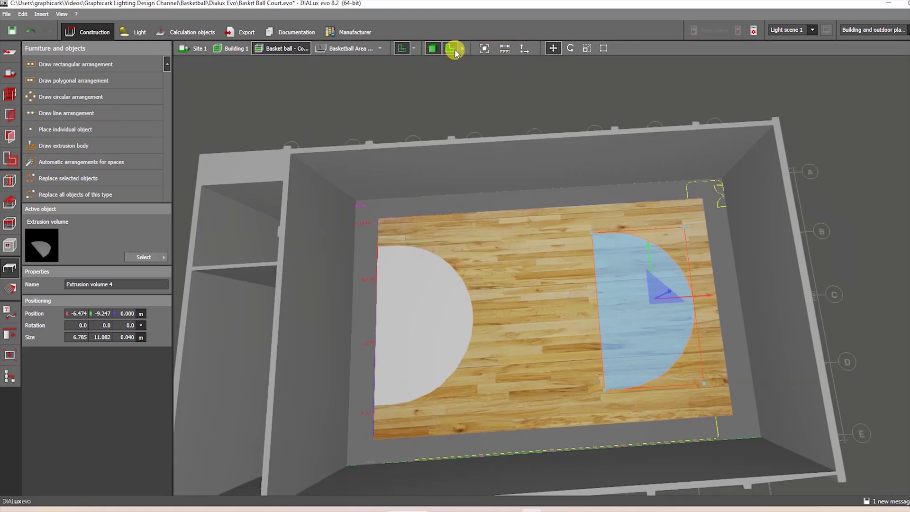
{"action": "left_click", "coordinate": [455, 48]}
{"action": "left_click_drag", "start_coordinate": [756, 327], "coordinate": [658, 333]}
{"action": "left_click", "coordinate": [432, 48]}
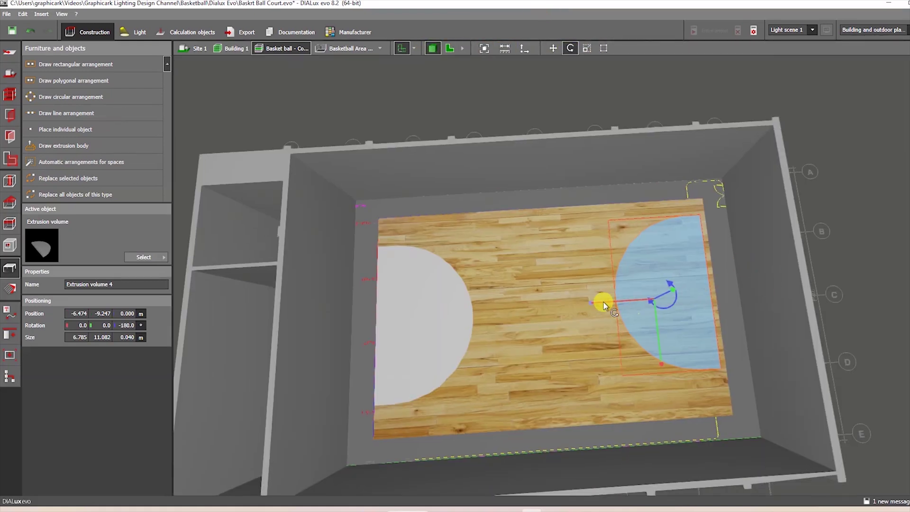
Step: Move the rotated copy into alignment with the plan's three-point line at the far end of the court
{"action": "left_click", "coordinate": [552, 49]}
{"action": "scroll", "coordinate": [680, 276], "scroll_direction": "up", "scroll_amount": 3}
{"action": "left_click_drag", "start_coordinate": [622, 259], "coordinate": [623, 269]}
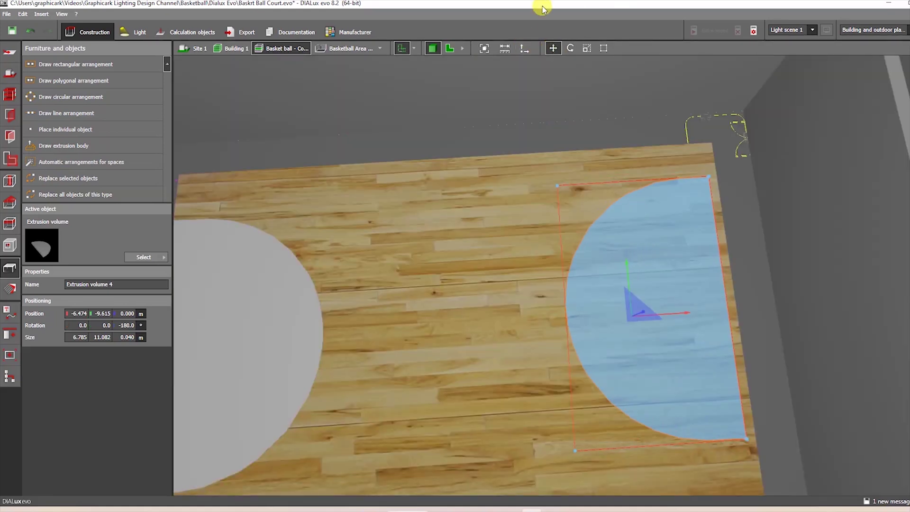
{"action": "left_click", "coordinate": [448, 48]}
{"action": "left_click_drag", "start_coordinate": [638, 315], "coordinate": [643, 323]}
{"action": "scroll", "coordinate": [630, 349], "scroll_direction": "down", "scroll_amount": 1}
{"action": "scroll", "coordinate": [459, 328], "scroll_direction": "up", "scroll_amount": 4}
{"action": "scroll", "coordinate": [579, 297], "scroll_direction": "down", "scroll_amount": 3}
{"action": "left_click", "coordinate": [430, 48]}
{"action": "mouse_move", "coordinate": [522, 171]}
{"action": "right_mouse_down"}
{"action": "mouse_move", "coordinate": [878, 210]}
{"action": "mouse_move", "coordinate": [654, 199]}
{"action": "mouse_move", "coordinate": [511, 272]}
{"action": "mouse_move", "coordinate": [407, 25]}
{"action": "right_mouse_up"}
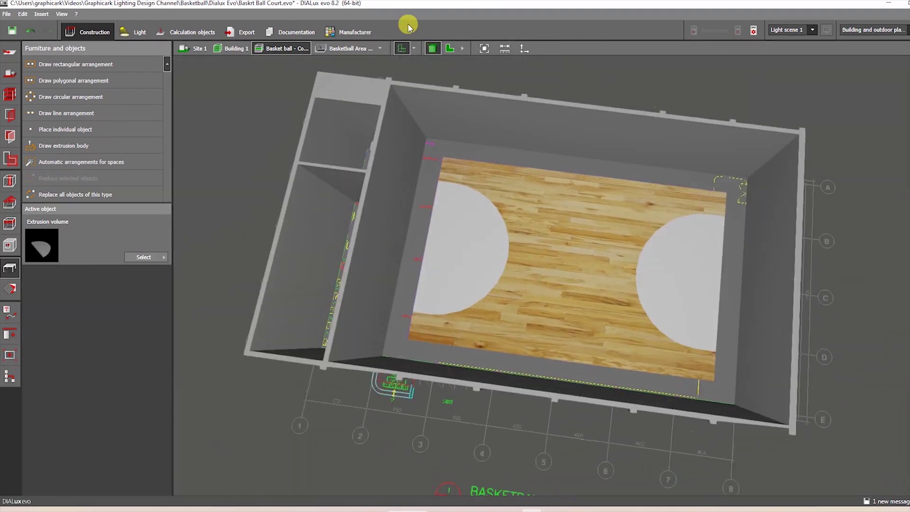
Step: Draw an extrusion body over the trapezoidal key on the locker-side half of the plan, about 4.7 by 4.5 m
{"action": "left_click", "coordinate": [449, 48]}
{"action": "scroll", "coordinate": [482, 296], "scroll_direction": "up", "scroll_amount": 3}
{"action": "left_click", "coordinate": [50, 145]}
{"action": "scroll", "coordinate": [425, 156], "scroll_direction": "up", "scroll_amount": 2}
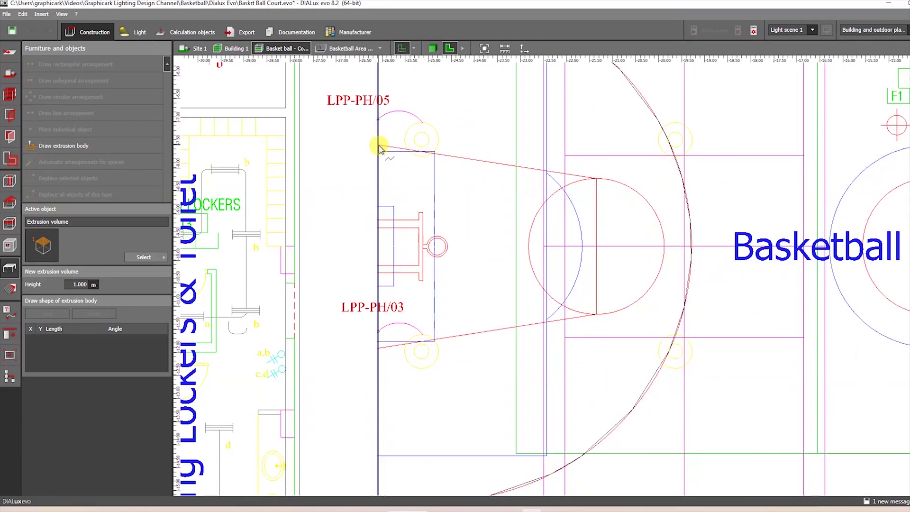
{"action": "left_click", "coordinate": [379, 143]}
{"action": "left_click", "coordinate": [597, 178]}
{"action": "left_click", "coordinate": [596, 317]}
{"action": "left_click", "coordinate": [378, 349]}
{"action": "right_click", "coordinate": [380, 350]}
{"action": "left_click", "coordinate": [406, 358]}
Step: Scale the key volume's height down to 0.06 m in 3D
{"action": "left_click", "coordinate": [433, 49]}
{"action": "scroll", "coordinate": [484, 223], "scroll_direction": "up", "scroll_amount": 5}
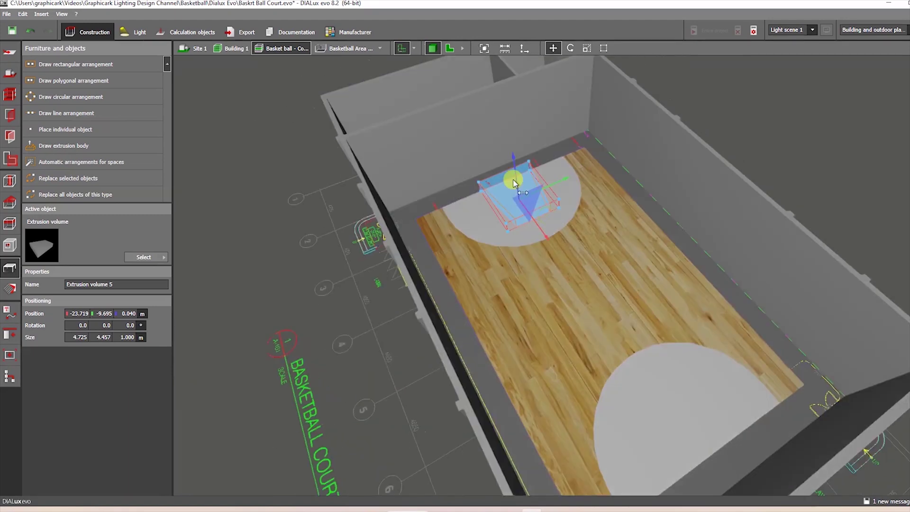
{"action": "right_click", "coordinate": [526, 192]}
{"action": "left_click", "coordinate": [533, 198]}
{"action": "left_click", "coordinate": [493, 159]}
{"action": "right_click_drag", "start_coordinate": [493, 159], "coordinate": [486, 325]}
{"action": "right_click", "coordinate": [486, 325]}
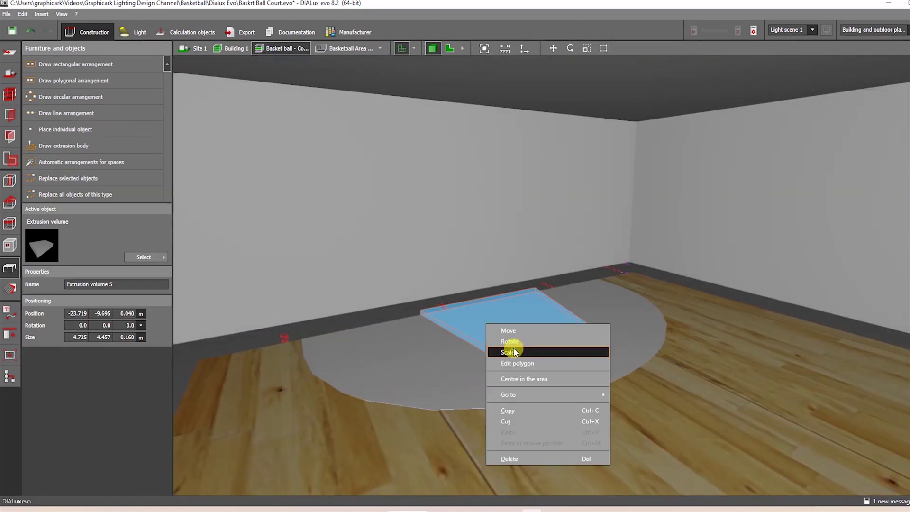
{"action": "left_click", "coordinate": [491, 347]}
{"action": "left_click_drag", "start_coordinate": [467, 220], "coordinate": [558, 295]}
{"action": "scroll", "coordinate": [559, 295], "scroll_direction": "down", "scroll_amount": 3}
{"action": "left_click", "coordinate": [528, 310]}
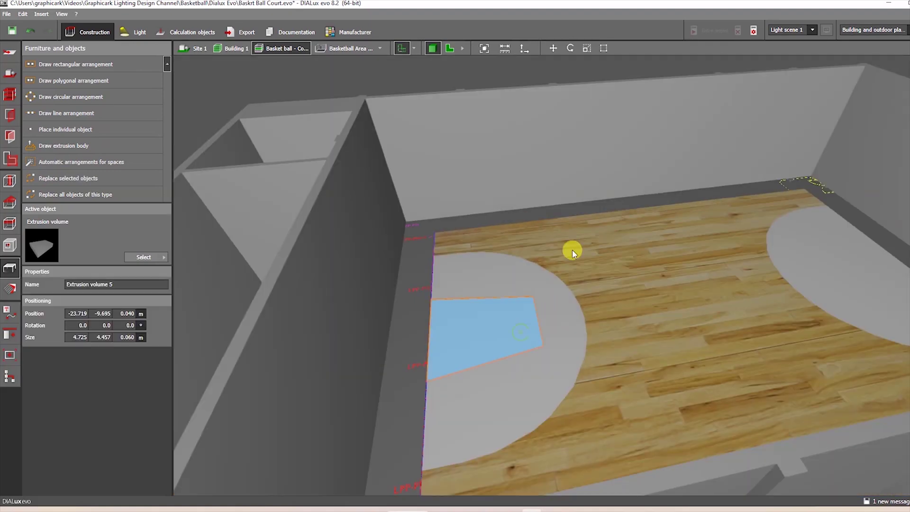
Step: Set the key volume's height to 0.03 m
{"action": "right_click_drag", "start_coordinate": [573, 249], "coordinate": [558, 284]}
{"action": "scroll", "coordinate": [559, 285], "scroll_direction": "up", "scroll_amount": 2}
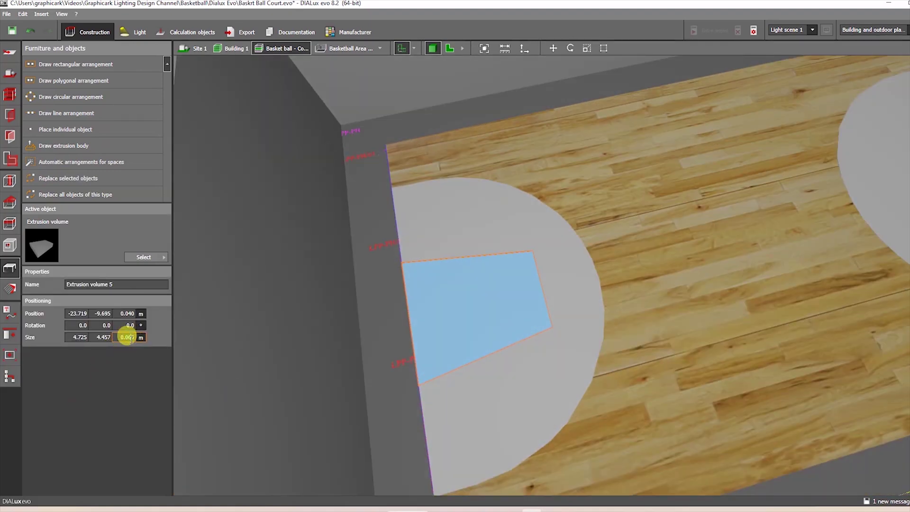
{"action": "left_click", "coordinate": [600, 263]}
{"action": "scroll", "coordinate": [600, 264], "scroll_direction": "down", "scroll_amount": 2}
{"action": "right_click_drag", "start_coordinate": [599, 263], "coordinate": [368, 257]}
{"action": "left_click", "coordinate": [368, 256]}
Step: Copy the key volume to the far end of the court, rotated -180°, and align it with the plan's key outline
{"action": "left_click", "coordinate": [452, 48]}
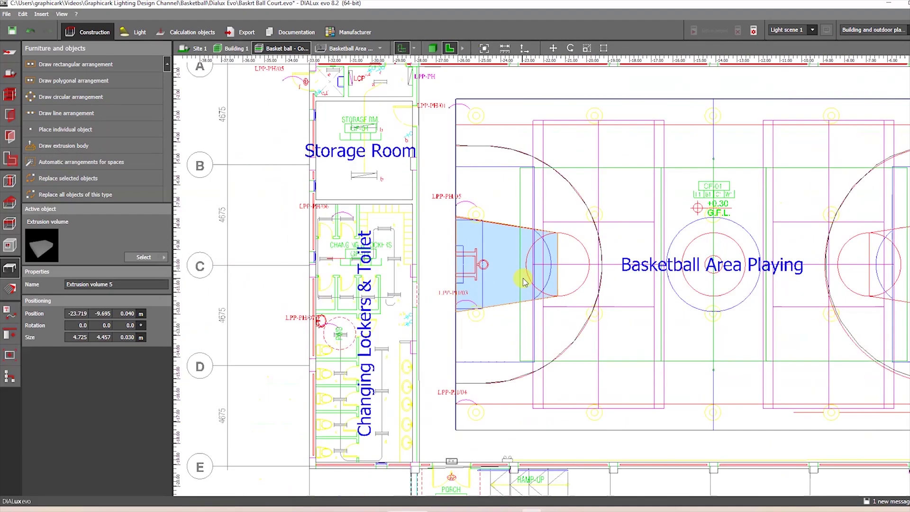
{"action": "left_click_drag", "start_coordinate": [701, 218], "coordinate": [597, 218], "text": "ctrl"}
{"action": "scroll", "coordinate": [616, 217], "scroll_direction": "up", "scroll_amount": 2}
{"action": "right_click", "coordinate": [639, 207]}
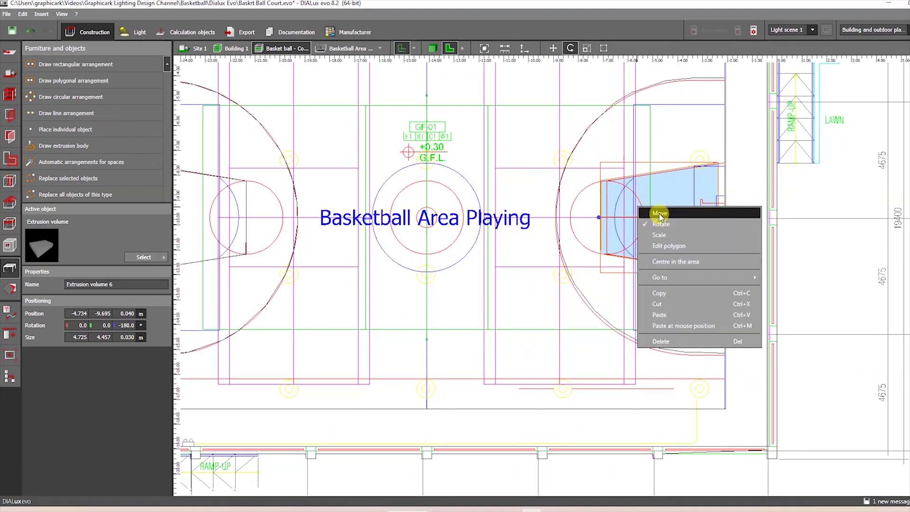
{"action": "left_click", "coordinate": [659, 213]}
{"action": "left_click", "coordinate": [515, 275]}
{"action": "left_click_drag", "start_coordinate": [715, 212], "coordinate": [723, 212]}
Step: Examine both key volumes on the three-point areas from several angles in 3D
{"action": "left_click", "coordinate": [434, 48]}
{"action": "left_click", "coordinate": [524, 137]}
{"action": "right_click_drag", "start_coordinate": [524, 138], "coordinate": [378, 148]}
{"action": "left_click", "coordinate": [378, 148]}
{"action": "scroll", "coordinate": [671, 209], "scroll_direction": "up", "scroll_amount": 3}
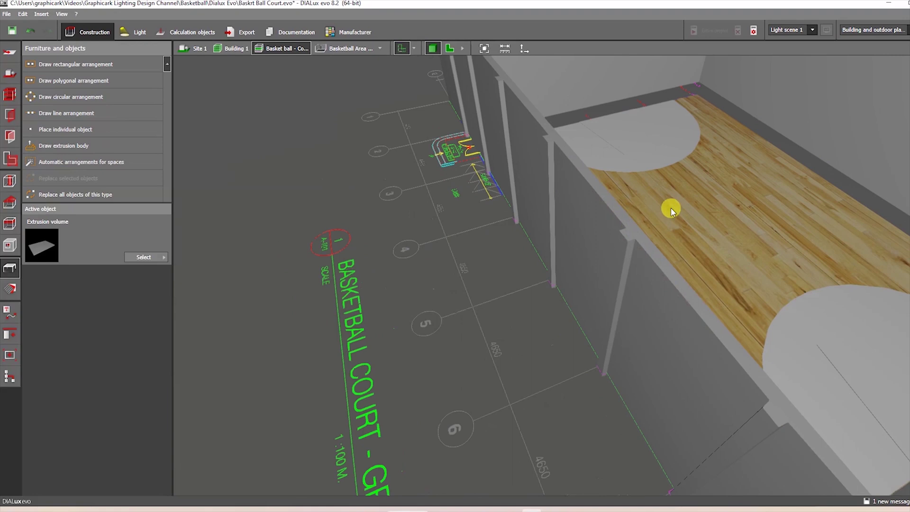
{"action": "right_click_drag", "start_coordinate": [671, 209], "coordinate": [616, 277]}
{"action": "middle_click_drag", "start_coordinate": [616, 277], "coordinate": [631, 203]}
{"action": "scroll", "coordinate": [472, 205], "scroll_direction": "up", "scroll_amount": 2}
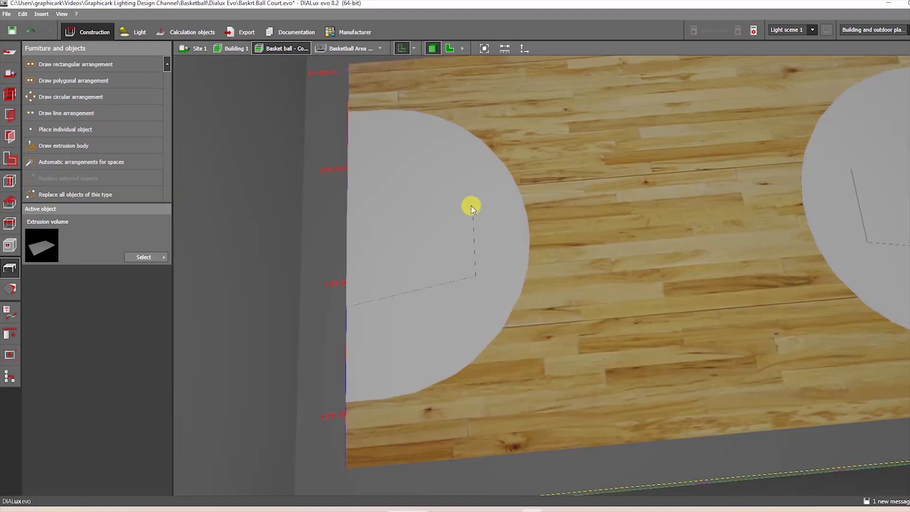
{"action": "left_click", "coordinate": [474, 155]}
{"action": "scroll", "coordinate": [473, 156], "scroll_direction": "down", "scroll_amount": 3}
{"action": "left_click", "coordinate": [559, 216]}
Step: Place a vertical cylinder from the object library at the plan's centre circle, 1 m high and 1 m in diameter
{"action": "left_click", "coordinate": [450, 49]}
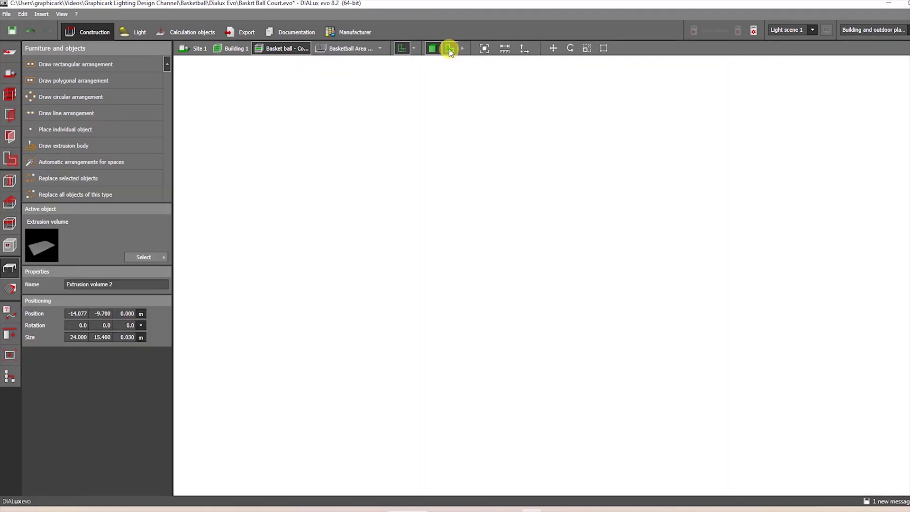
{"action": "left_click", "coordinate": [141, 258]}
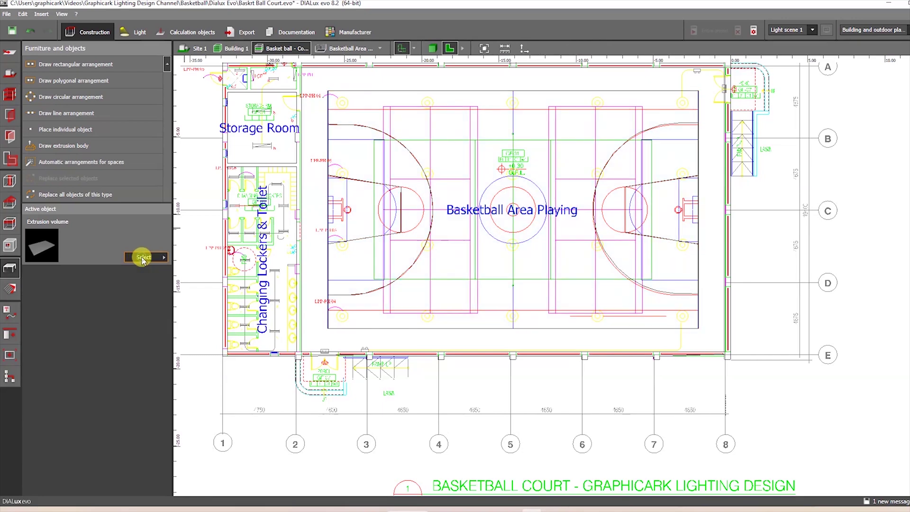
{"action": "left_click", "coordinate": [143, 258]}
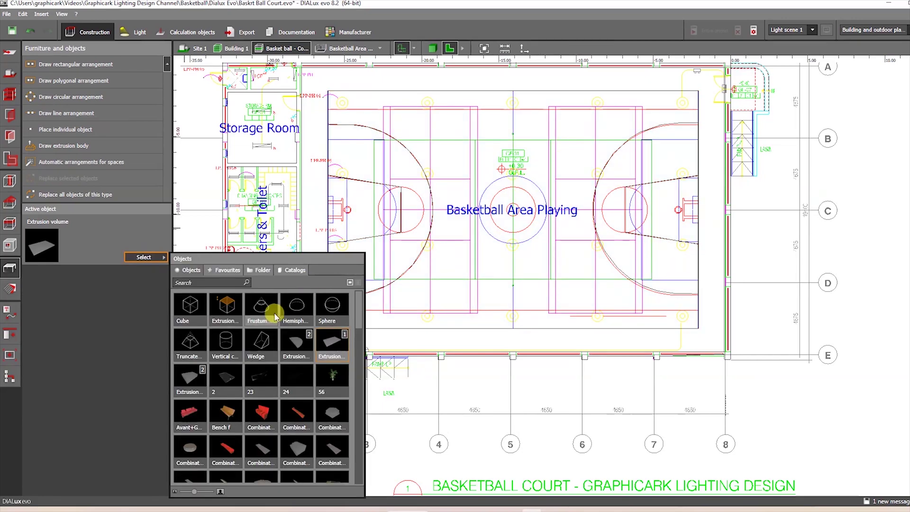
{"action": "left_click", "coordinate": [229, 341]}
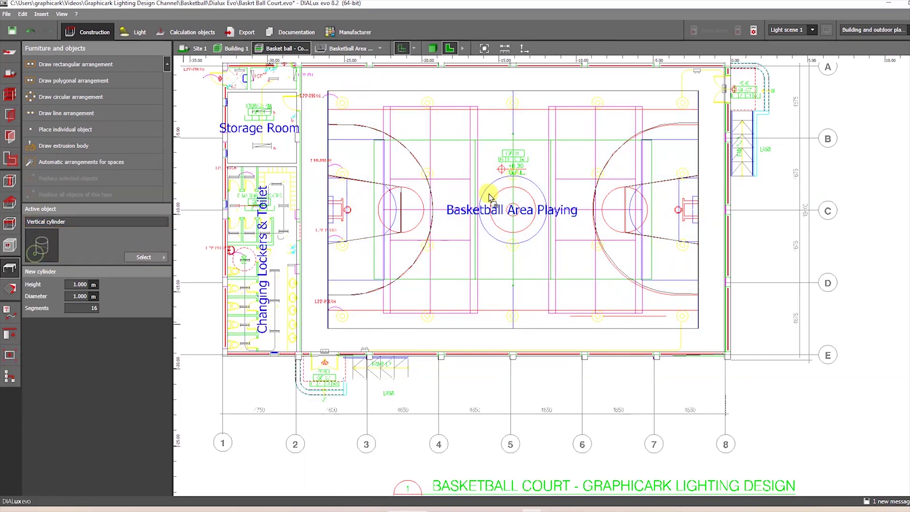
{"action": "left_click", "coordinate": [509, 203]}
{"action": "scroll", "coordinate": [509, 203], "scroll_direction": "up", "scroll_amount": 2}
Step: Scale the cylinder to about 4.3 by 4.3 m so that it fills the outer centre circle
{"action": "right_click", "coordinate": [510, 201]}
{"action": "left_click", "coordinate": [535, 229]}
{"action": "left_click_drag", "start_coordinate": [522, 203], "coordinate": [567, 205]}
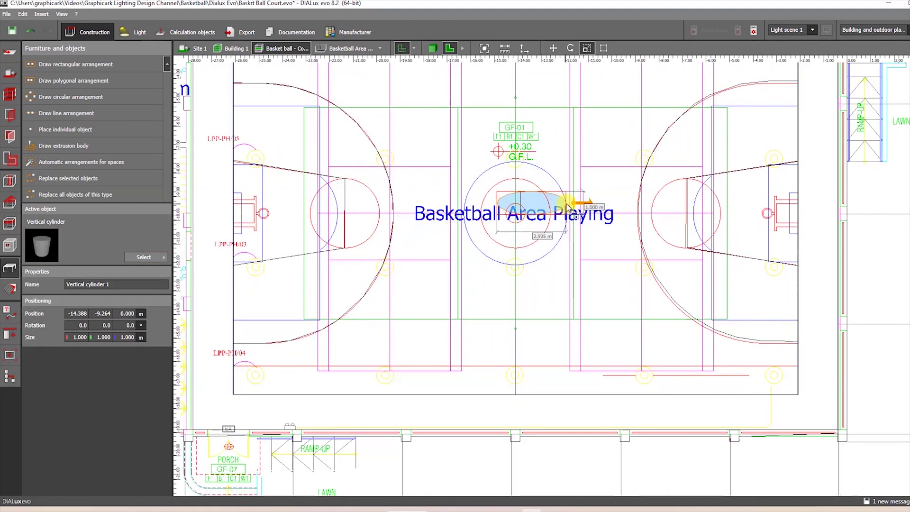
{"action": "left_click_drag", "start_coordinate": [497, 203], "coordinate": [511, 264]}
{"action": "scroll", "coordinate": [508, 238], "scroll_direction": "down", "scroll_amount": 3}
{"action": "scroll", "coordinate": [508, 234], "scroll_direction": "up", "scroll_amount": 3}
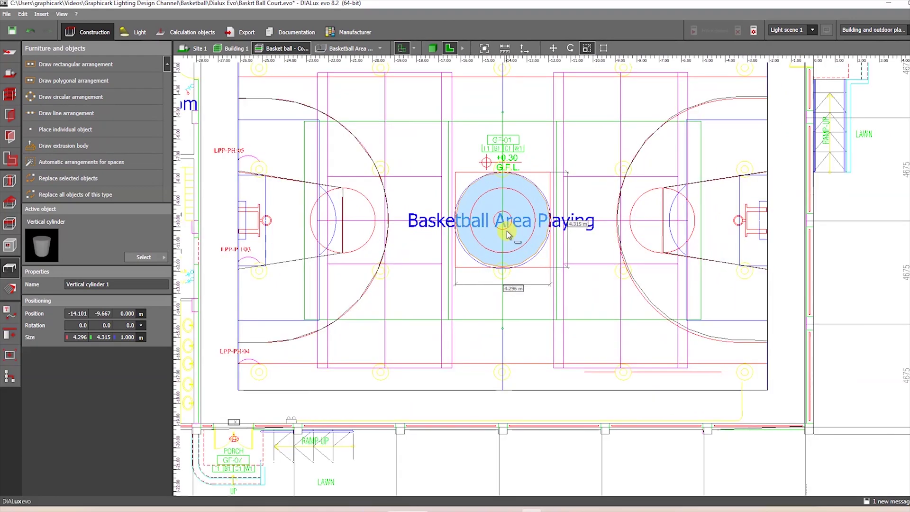
Step: Copy the centre cylinder to the locker-side free-throw circle and scale the copy to about 2.9 by 2.9 m
{"action": "right_click_drag", "start_coordinate": [508, 234], "coordinate": [348, 233]}
{"action": "left_click", "coordinate": [430, 229]}
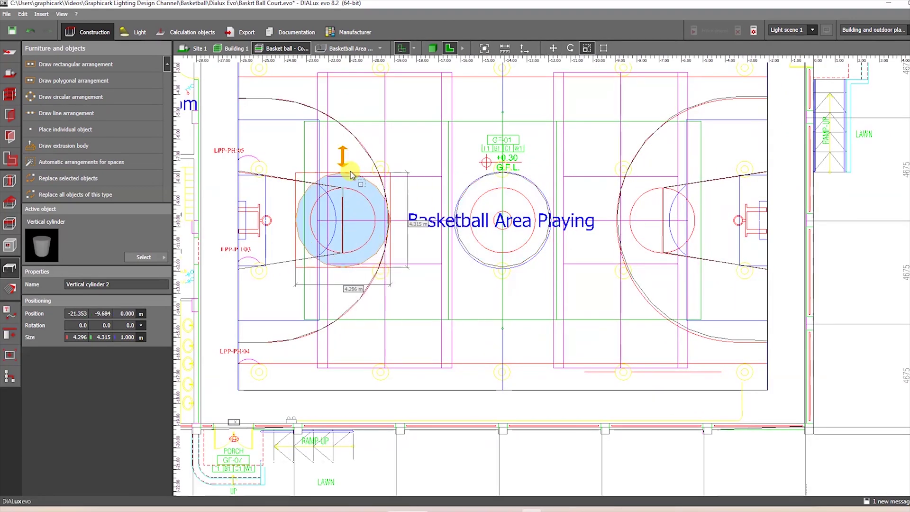
{"action": "left_click_drag", "start_coordinate": [351, 172], "coordinate": [352, 189]}
{"action": "left_click_drag", "start_coordinate": [390, 227], "coordinate": [375, 228]}
{"action": "left_click_drag", "start_coordinate": [342, 267], "coordinate": [342, 252]}
{"action": "left_click_drag", "start_coordinate": [305, 224], "coordinate": [320, 223]}
Step: Copy the free-throw circle cylinder onto the free-throw circle at the opposite end of the court
{"action": "left_click", "coordinate": [432, 48]}
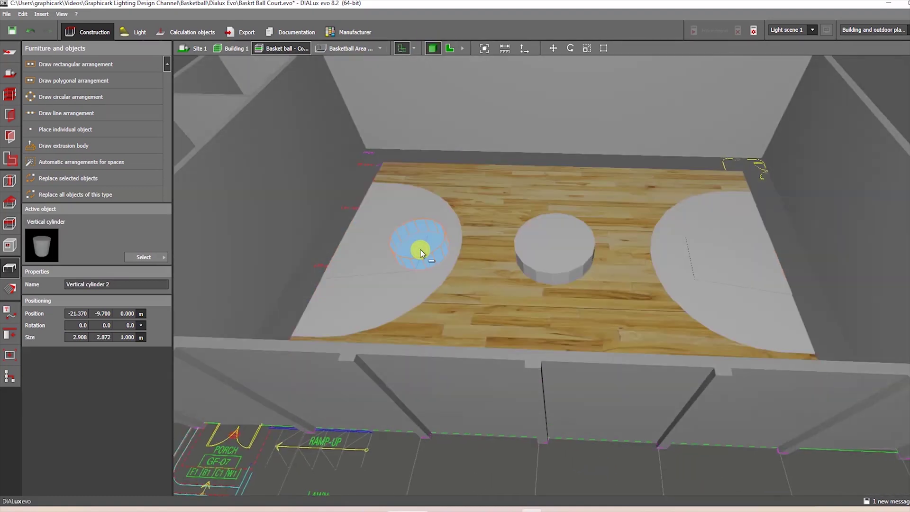
{"action": "left_click", "coordinate": [417, 248]}
{"action": "left_click_drag", "start_coordinate": [383, 251], "coordinate": [715, 259]}
{"action": "left_click", "coordinate": [450, 47]}
{"action": "scroll", "coordinate": [701, 223], "scroll_direction": "up", "scroll_amount": 3}
{"action": "left_click", "coordinate": [432, 48]}
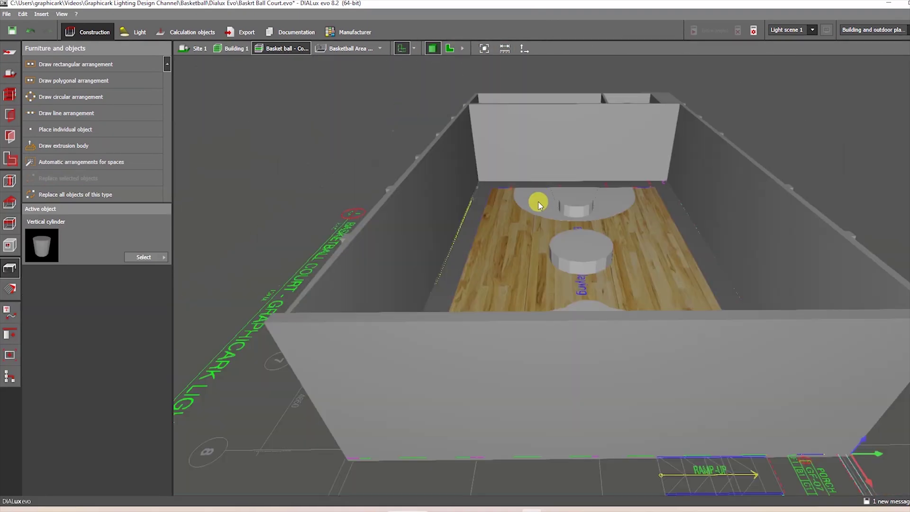
Step: Flatten the centre-circle cylinder to a height of 0.020 m
{"action": "right_click_drag", "start_coordinate": [539, 201], "coordinate": [534, 281]}
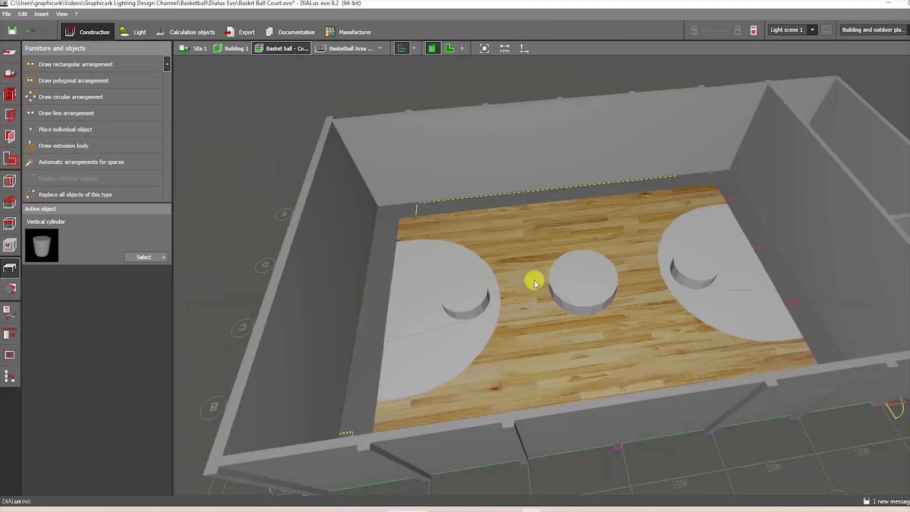
{"action": "scroll", "coordinate": [534, 280], "scroll_direction": "up", "scroll_amount": 2}
{"action": "left_click", "coordinate": [569, 284]}
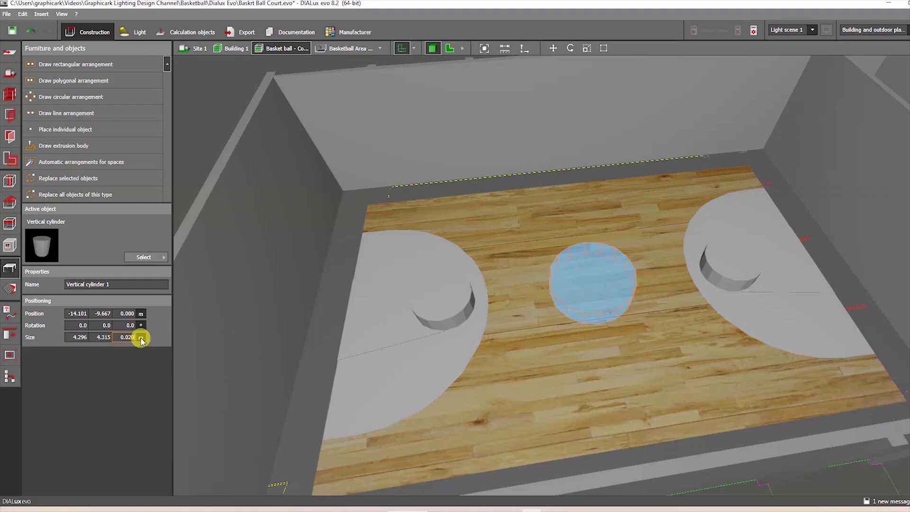
Step: Set reduced heights for both free-throw circle cylinders, giving the locker-side one 0.20 m
{"action": "left_click", "coordinate": [447, 302]}
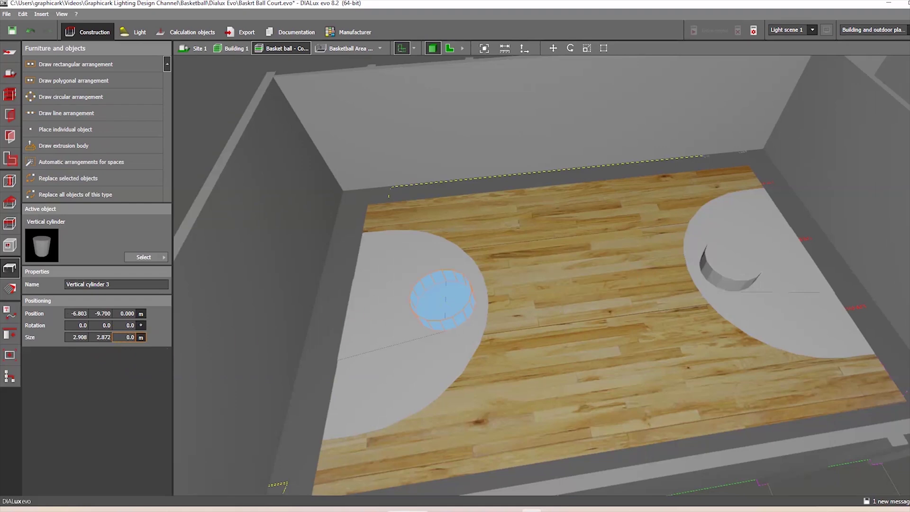
{"action": "left_click", "coordinate": [737, 268]}
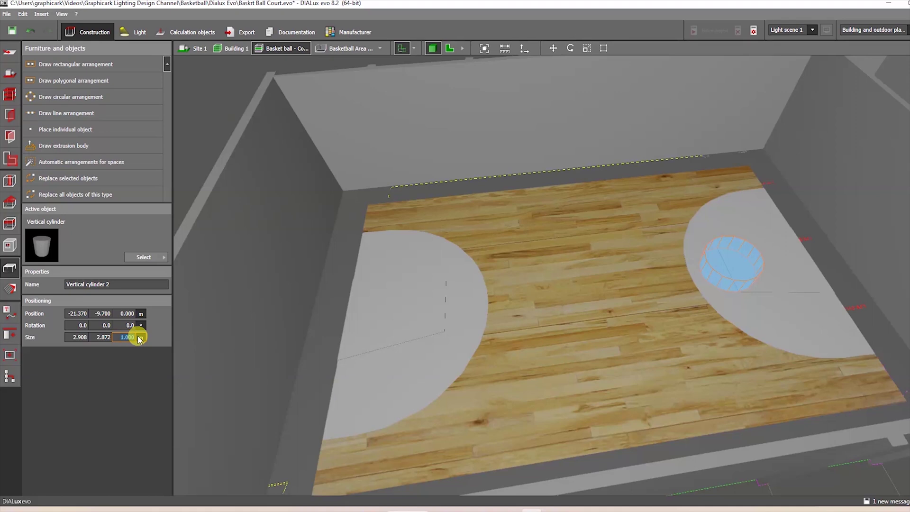
{"action": "type", "text": "0.0"}
{"action": "key", "text": "BackSpace"}
{"action": "type", "text": "20"}
{"action": "left_click", "coordinate": [581, 231]}
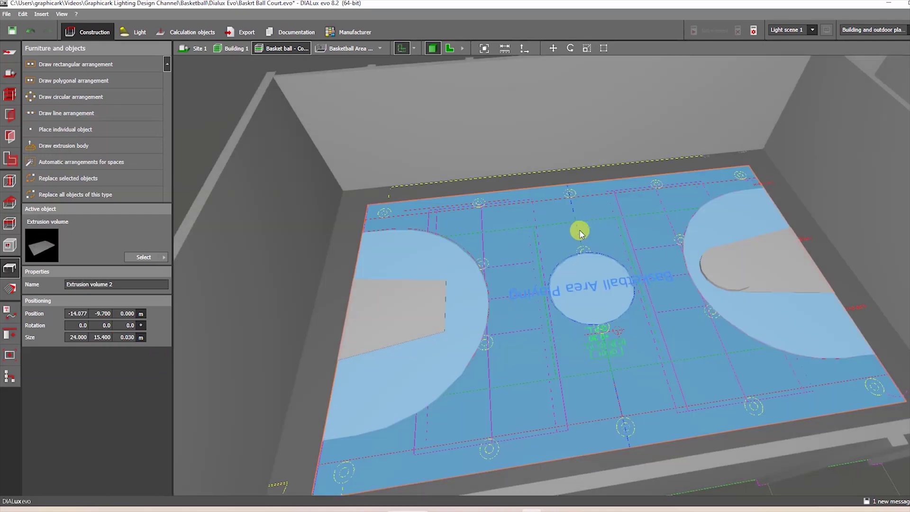
Step: Re-enter the height of the free-throw circle cylinder opposite the locker side and adjust its position with Move
{"action": "right_click_drag", "start_coordinate": [580, 232], "coordinate": [713, 231]}
{"action": "scroll", "coordinate": [714, 231], "scroll_direction": "up", "scroll_amount": 2}
{"action": "left_click", "coordinate": [319, 410]}
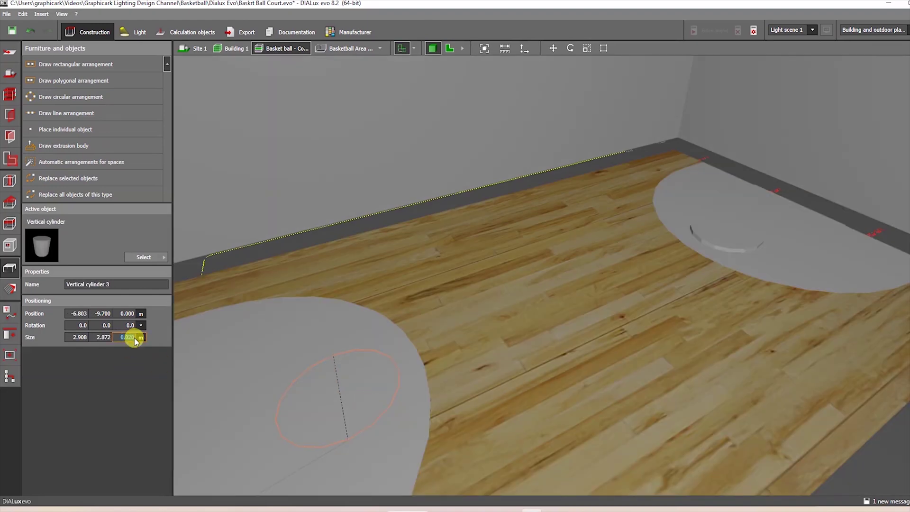
{"action": "key", "text": "Return"}
{"action": "left_click", "coordinate": [378, 320]}
{"action": "right_click_drag", "start_coordinate": [378, 319], "coordinate": [382, 356]}
{"action": "right_click", "coordinate": [342, 307]}
{"action": "left_click", "coordinate": [360, 314]}
{"action": "left_click_drag", "start_coordinate": [332, 274], "coordinate": [313, 241]}
{"action": "key", "text": "Escape"}
Step: Set the height of the locker-side free-throw circle cylinder to 0.300 m and switch to the floor plan view
{"action": "right_click_drag", "start_coordinate": [624, 347], "coordinate": [730, 215]}
{"action": "left_click", "coordinate": [730, 216]}
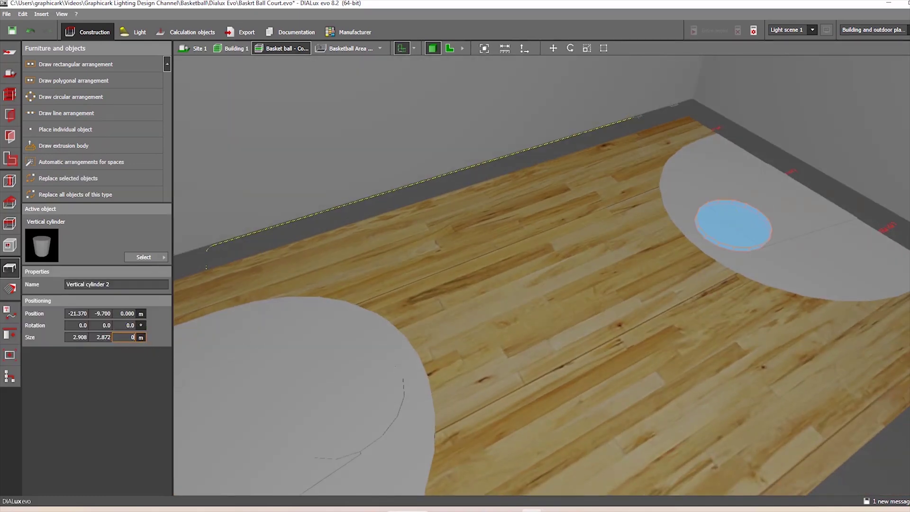
{"action": "right_click", "coordinate": [734, 222]}
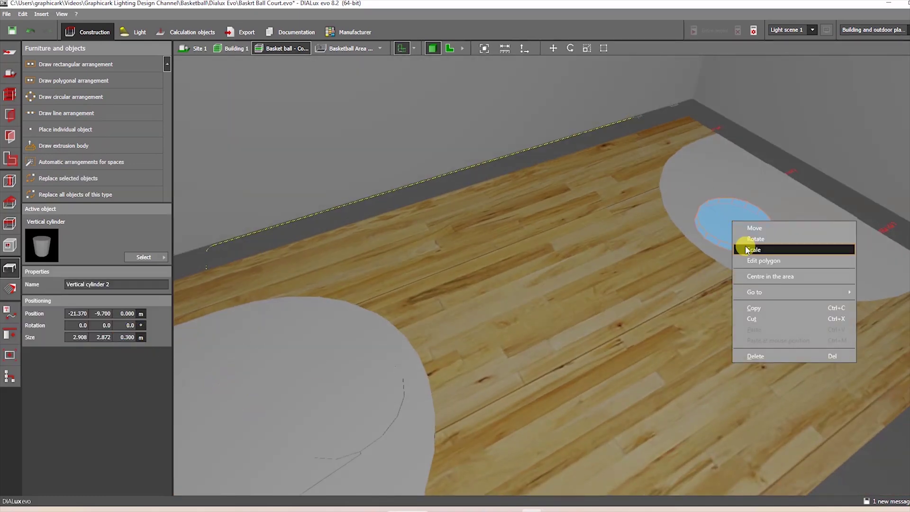
{"action": "left_click", "coordinate": [748, 248]}
{"action": "key", "text": "Escape"}
{"action": "right_click_drag", "start_coordinate": [732, 246], "coordinate": [579, 315]}
{"action": "left_click", "coordinate": [449, 48]}
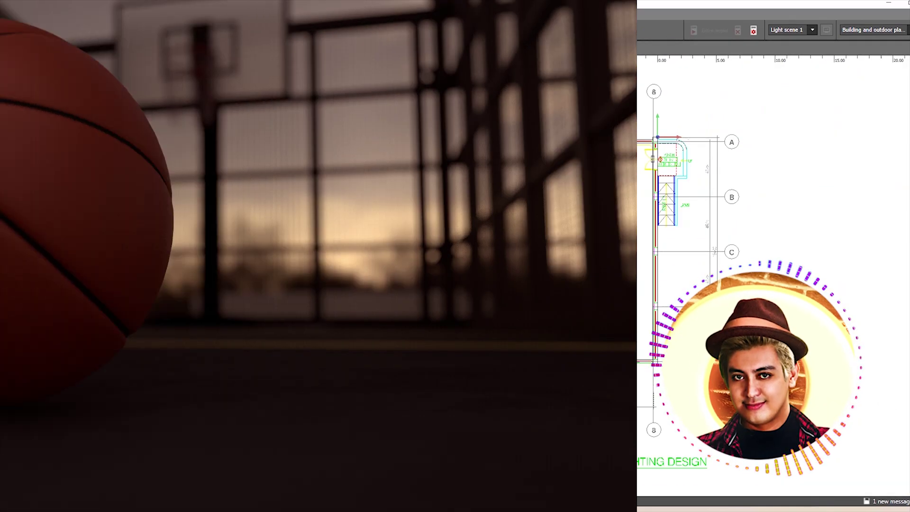